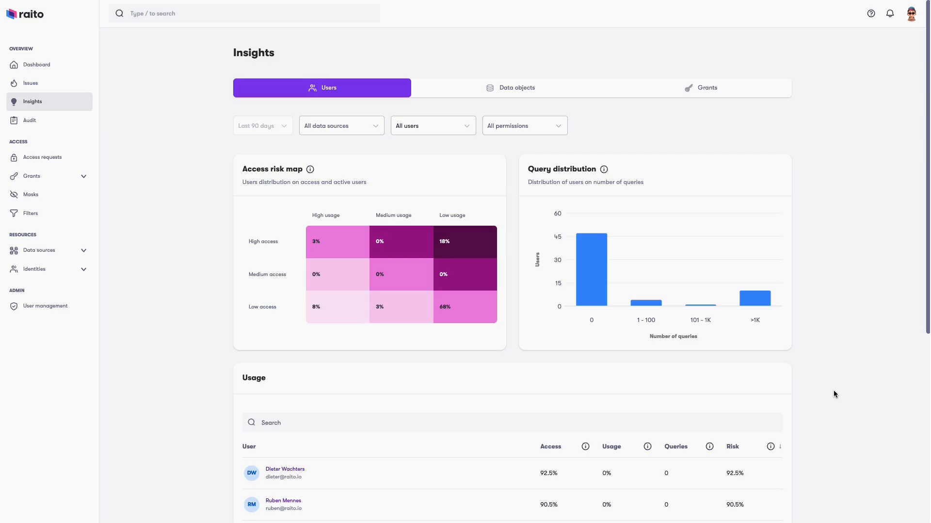
Search for all resources with the tag CATEGORY:customer and show the full results.
left_click(270, 7)
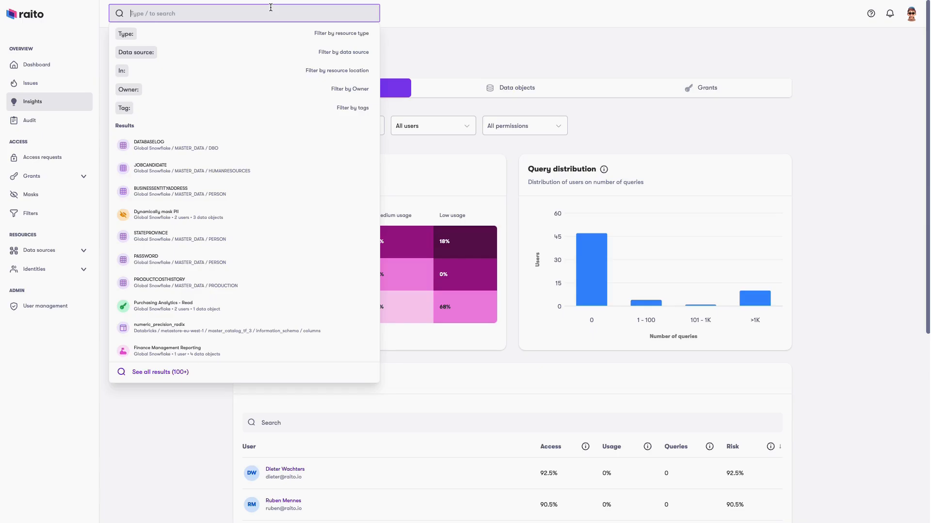
type("Tag:")
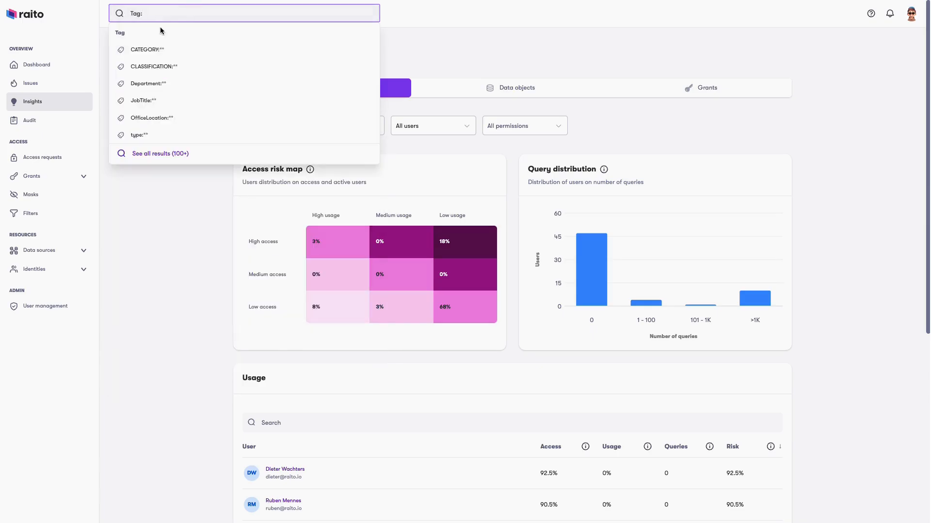
left_click(165, 55)
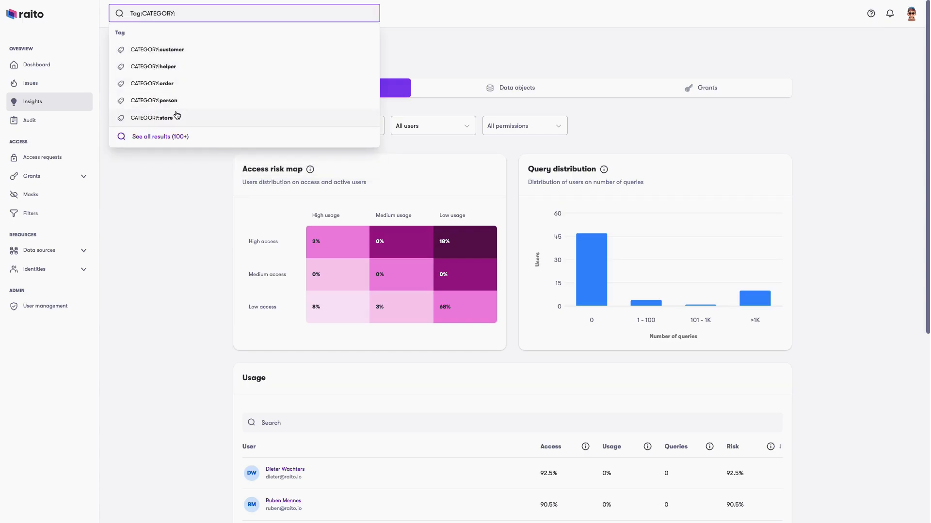
left_click(175, 54)
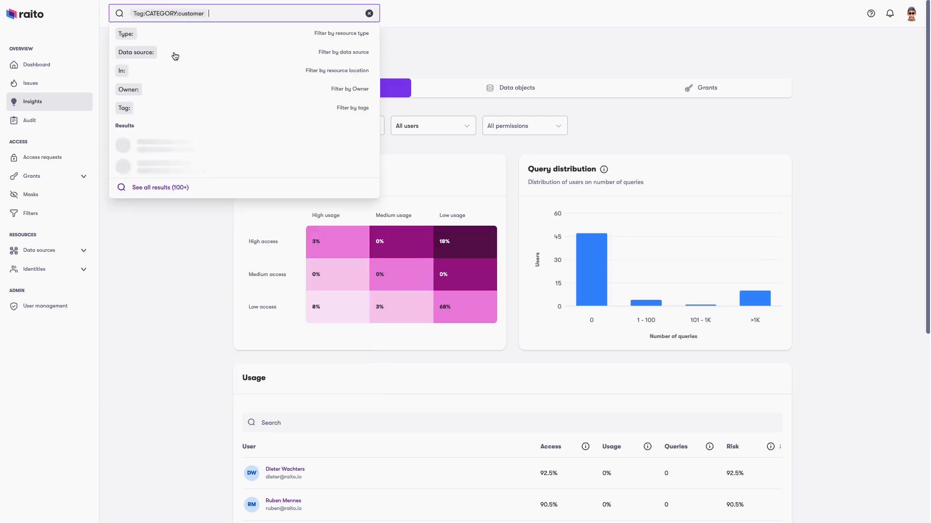
key("Return")
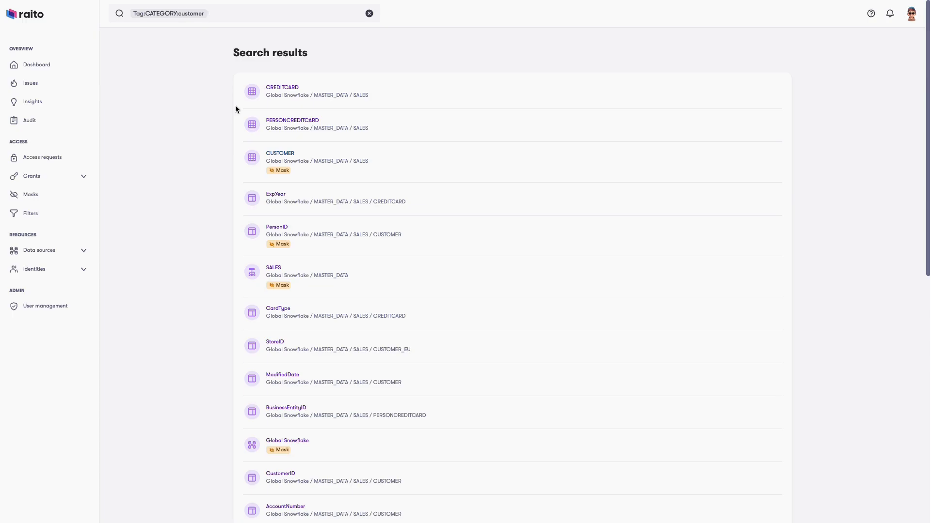
Open the CUSTOMER table from the MASTER_DATA / SALES results and examine its own tags and its column tags.
left_click(250, 167)
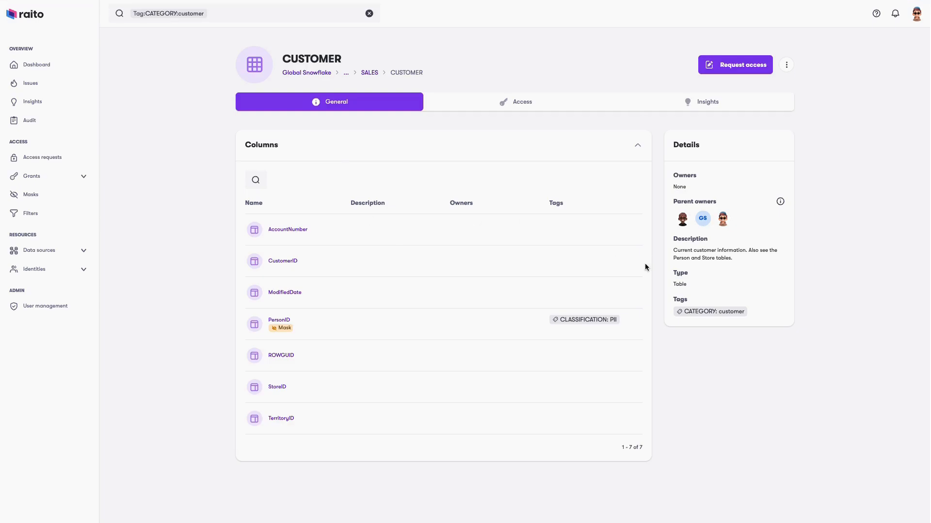
mouse_move(703, 313)
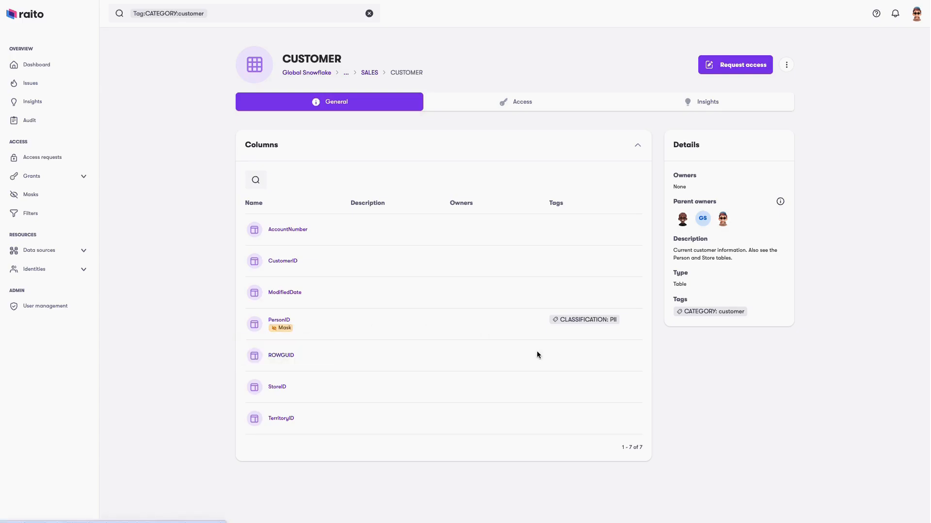
mouse_move(615, 321)
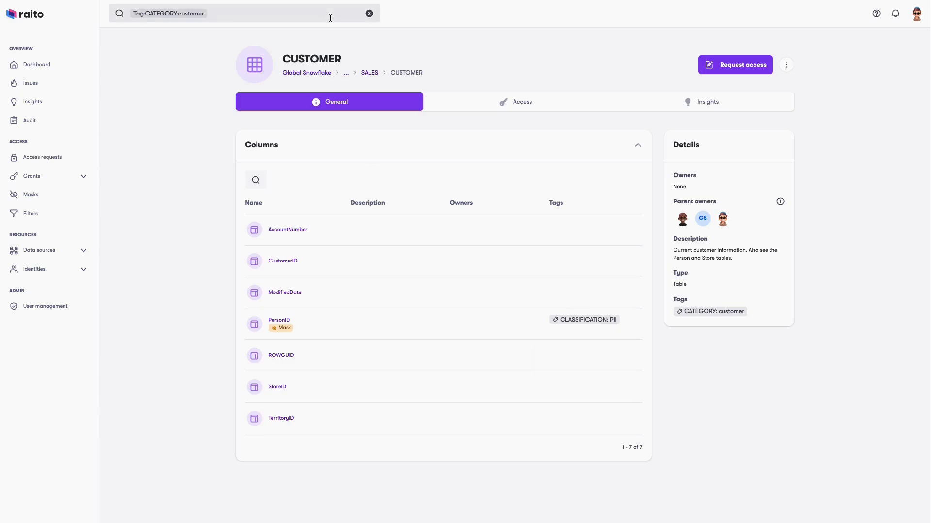
Replace the search with the tag Department:Sales, show the full results and open the profile of the last listed user.
left_click(369, 14)
left_click(331, 13)
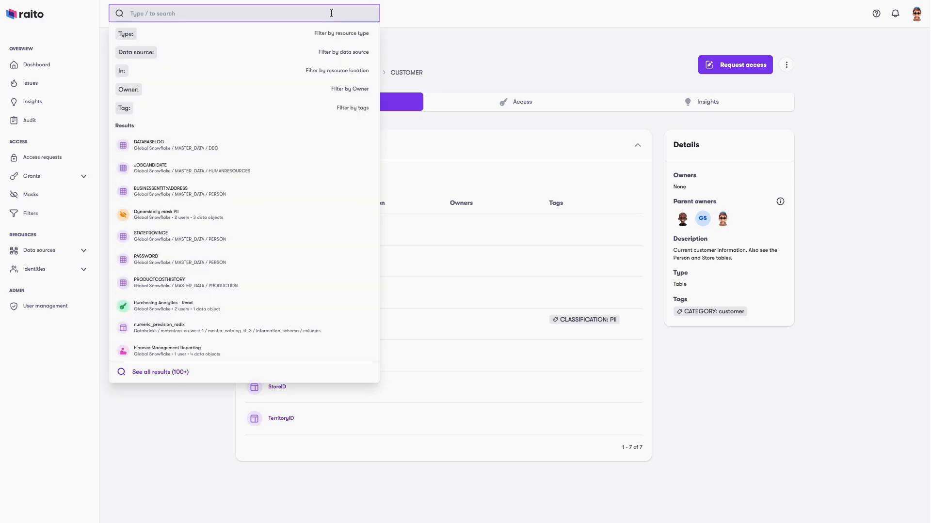
type("Tag:")
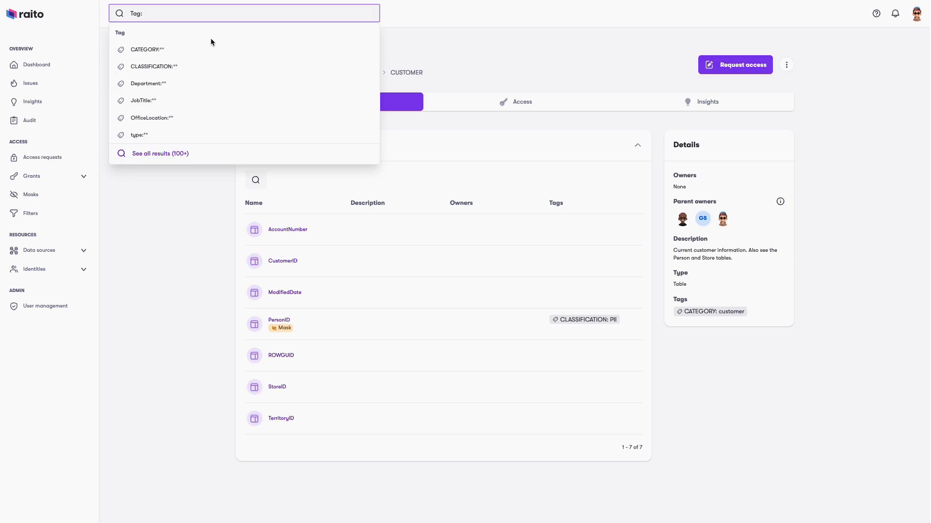
left_click(174, 82)
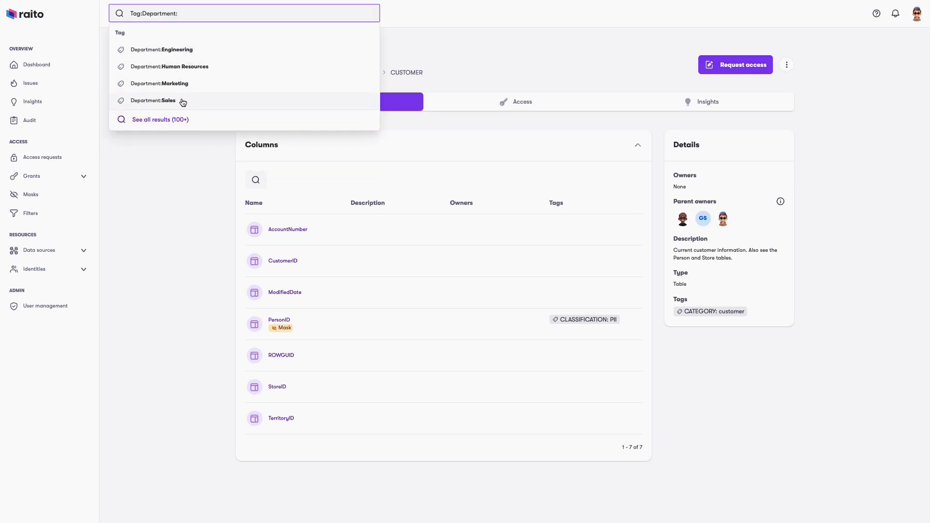
left_click(182, 101)
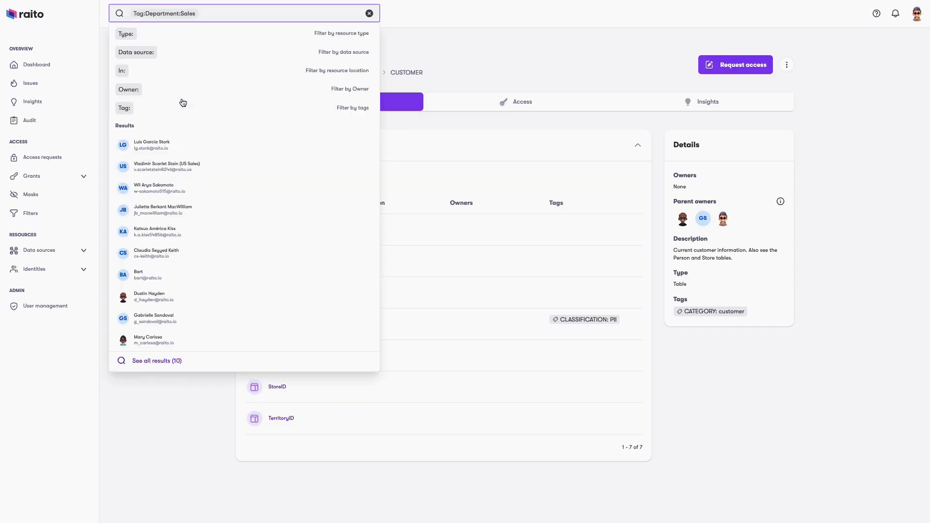
key("Return")
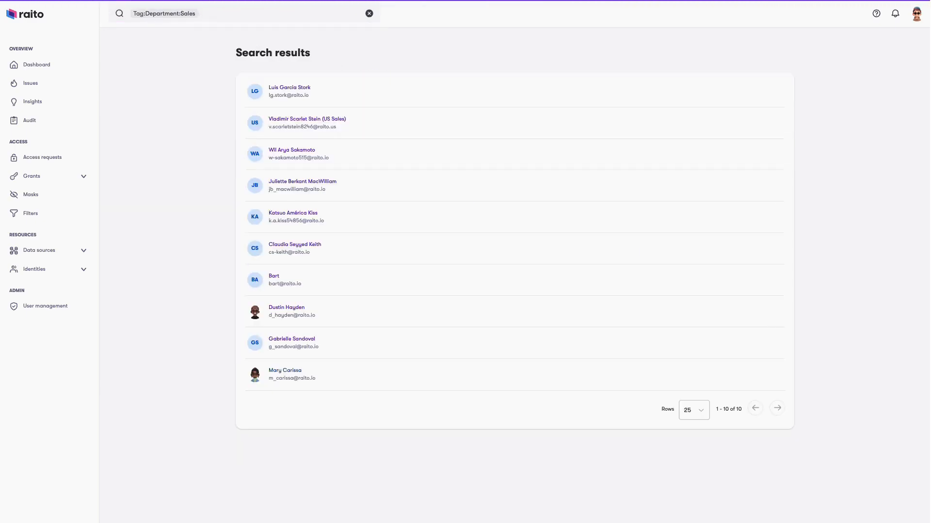
left_click(284, 371)
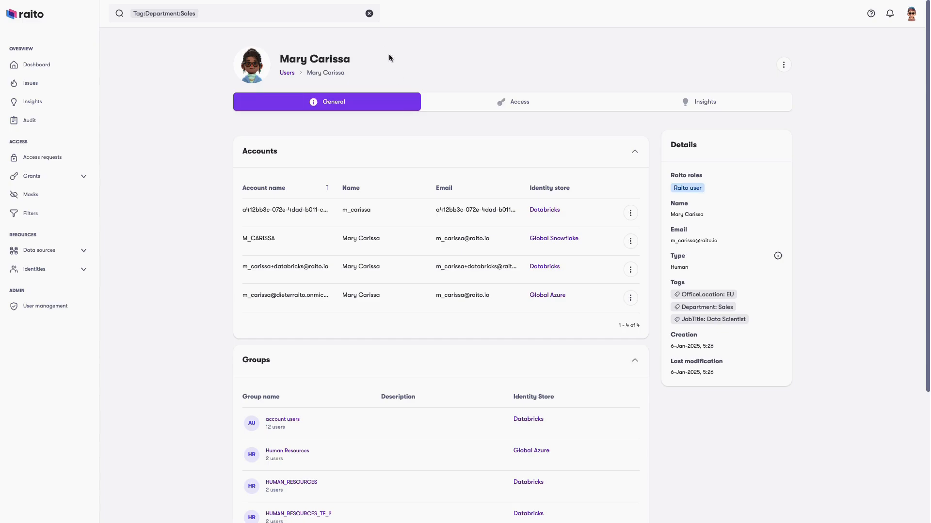
Clear the tag search, search for "Dyn" and open the grant "Dynamically grant access to Customer Data".
left_click(369, 13)
left_click(308, 13)
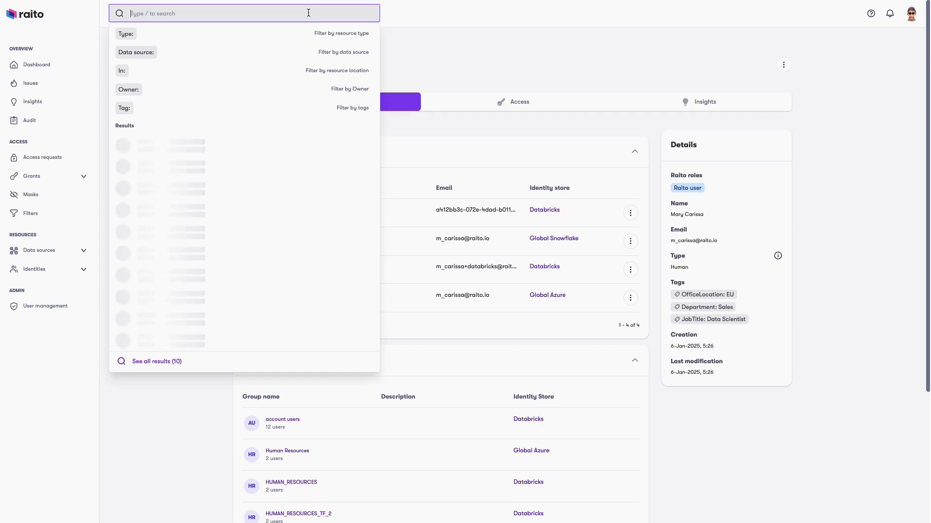
type("Dyn")
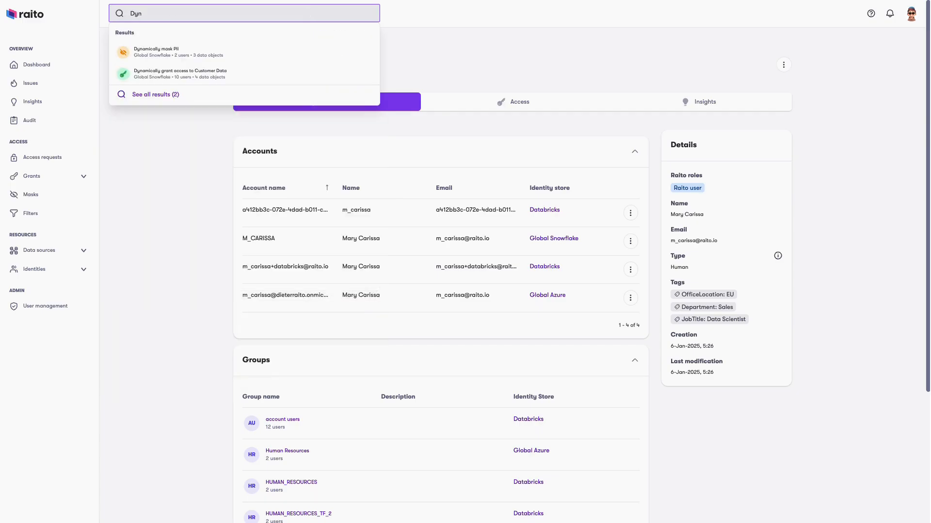
left_click(252, 69)
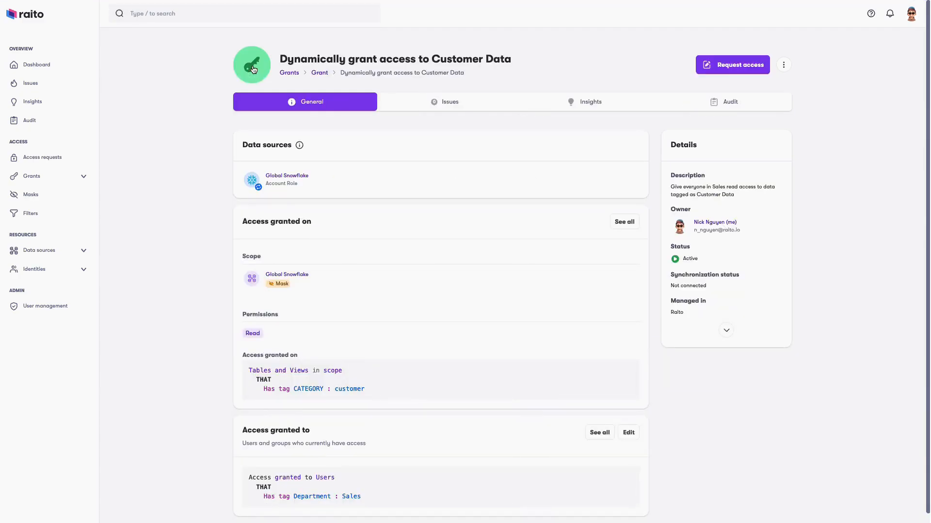
mouse_move(265, 67)
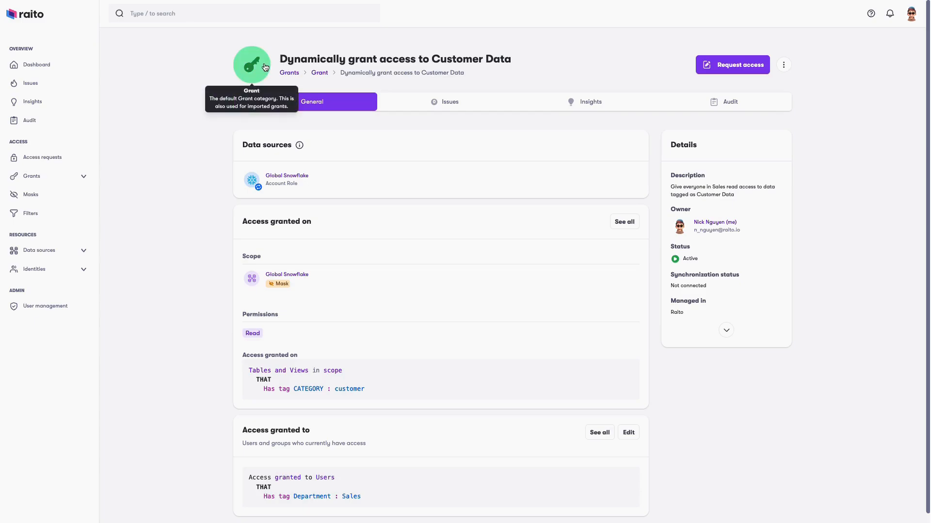
left_click_drag(280, 58, 516, 61)
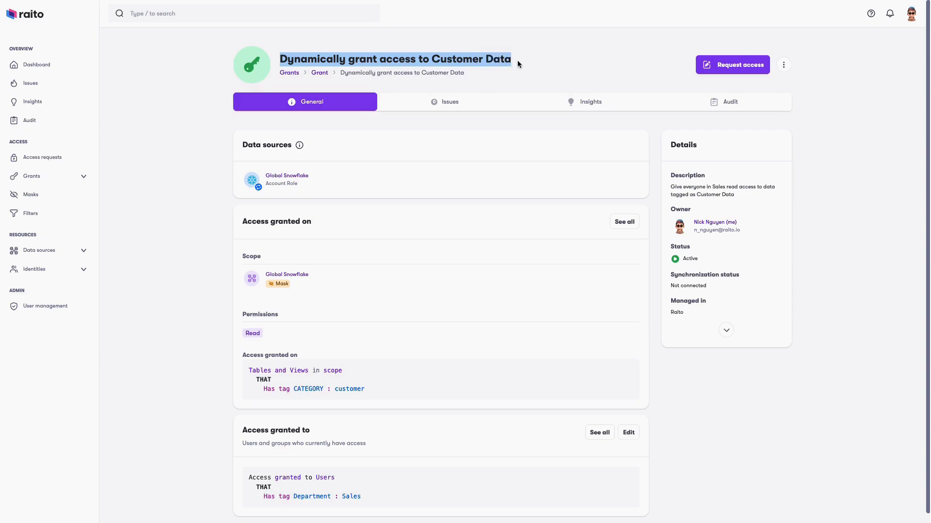
left_click(869, 223)
Examine the grant's rule for tables and views tagged CATEGORY: customer, and review the full list of data objects it covers.
scroll(862, 318, "down", 1)
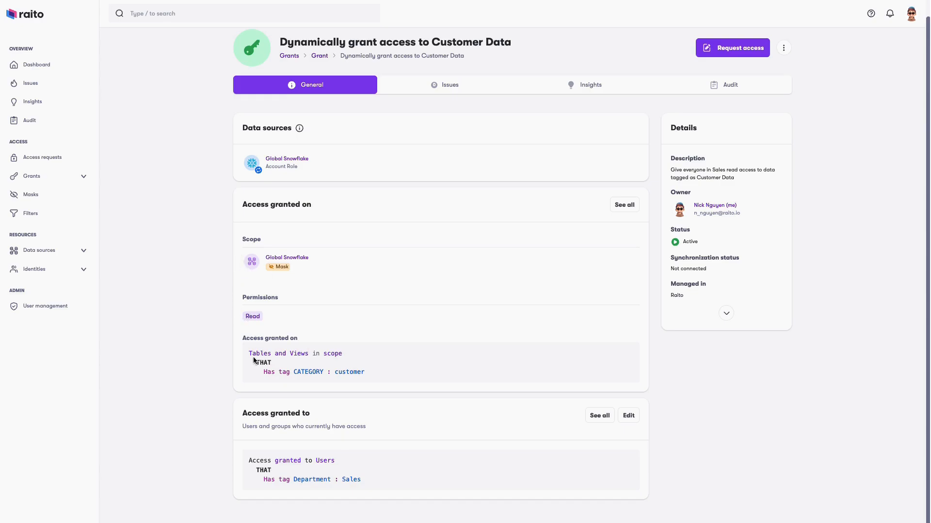
left_click_drag(248, 353, 309, 353)
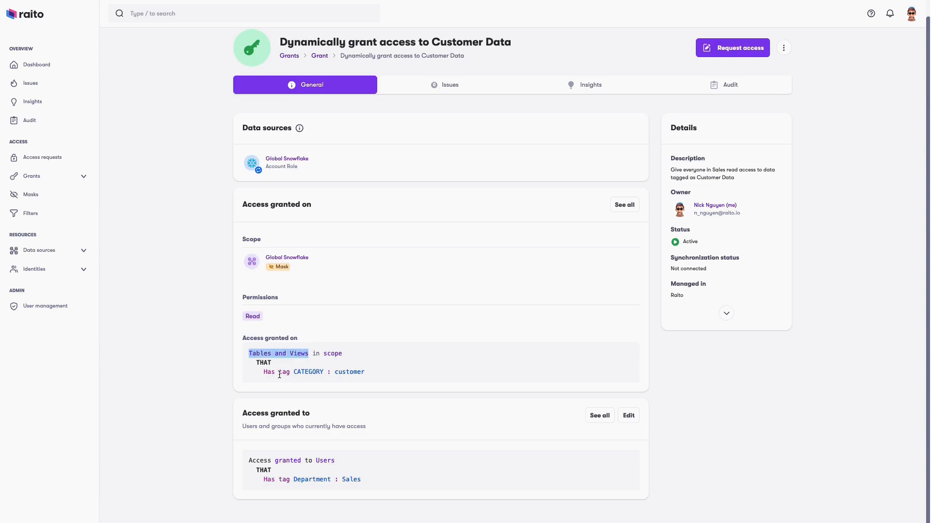
left_click_drag(280, 373, 360, 370)
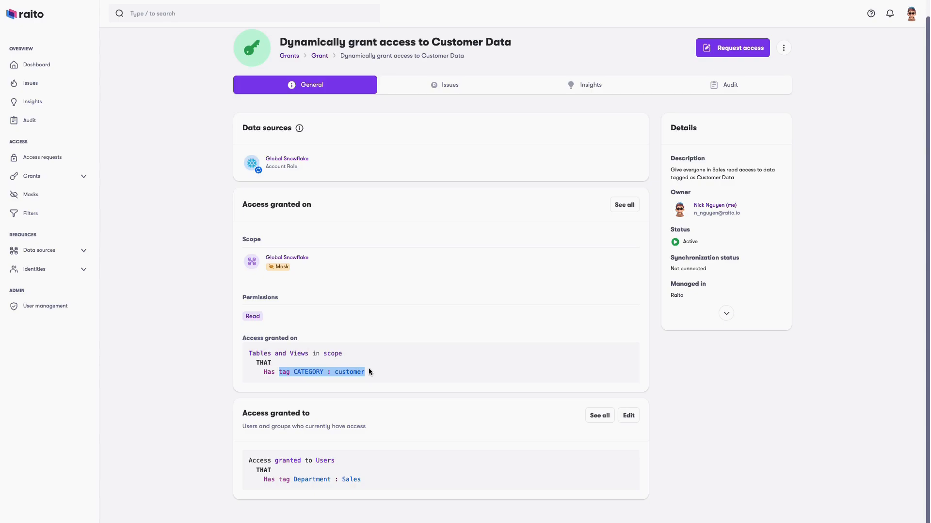
left_click(670, 381)
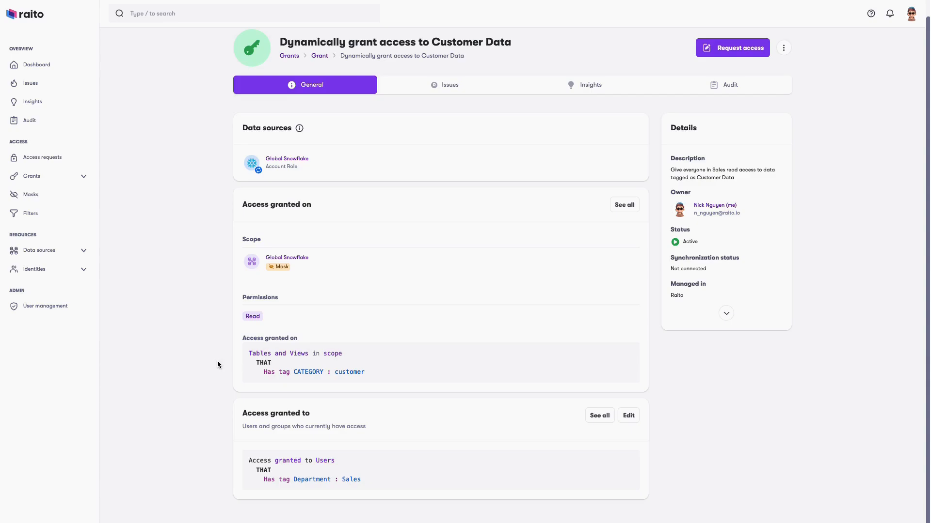
left_click(623, 205)
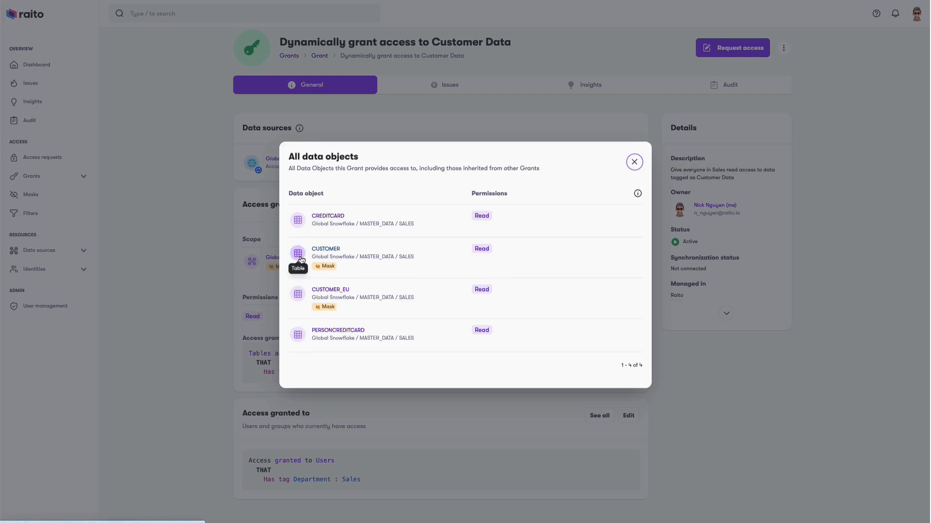
left_click(633, 162)
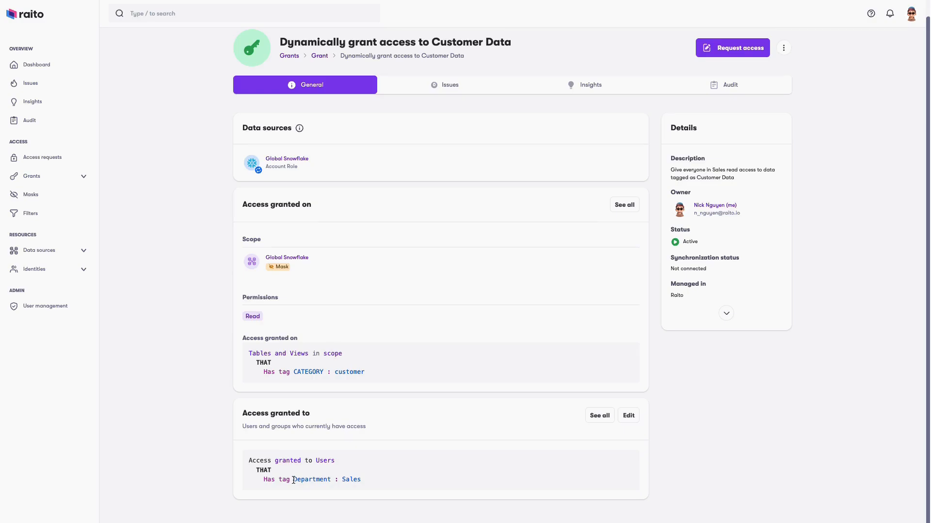
Examine the grant's beneficiary rule based on the tag Department: Sales, and review the full list of users with access.
left_click_drag(293, 480, 364, 476)
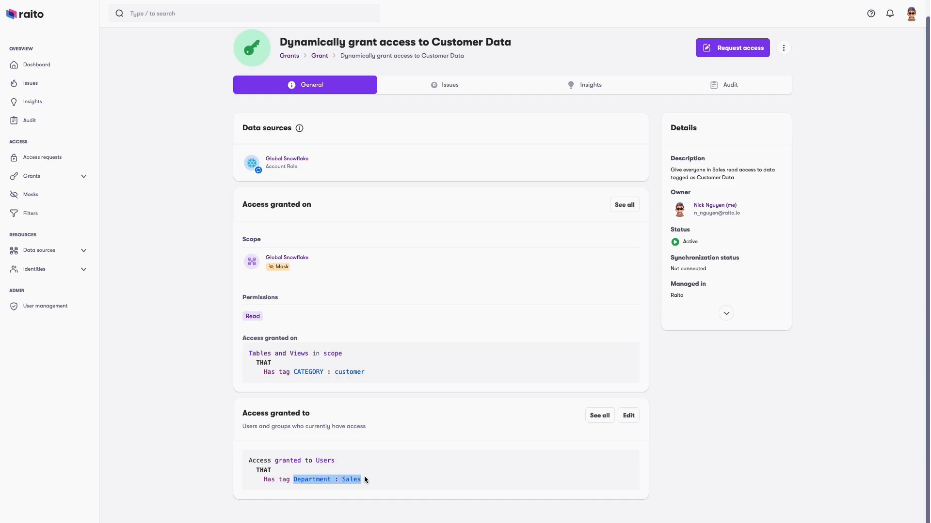
left_click(714, 463)
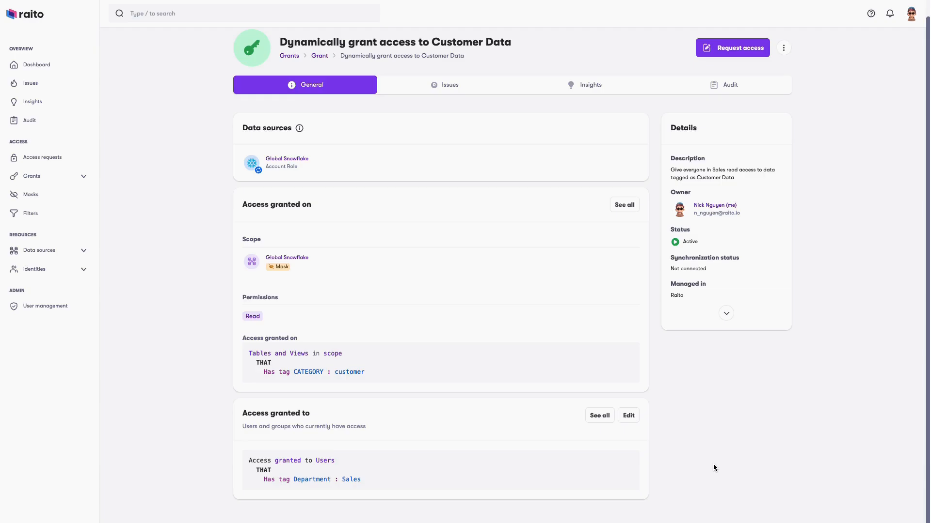
left_click(599, 417)
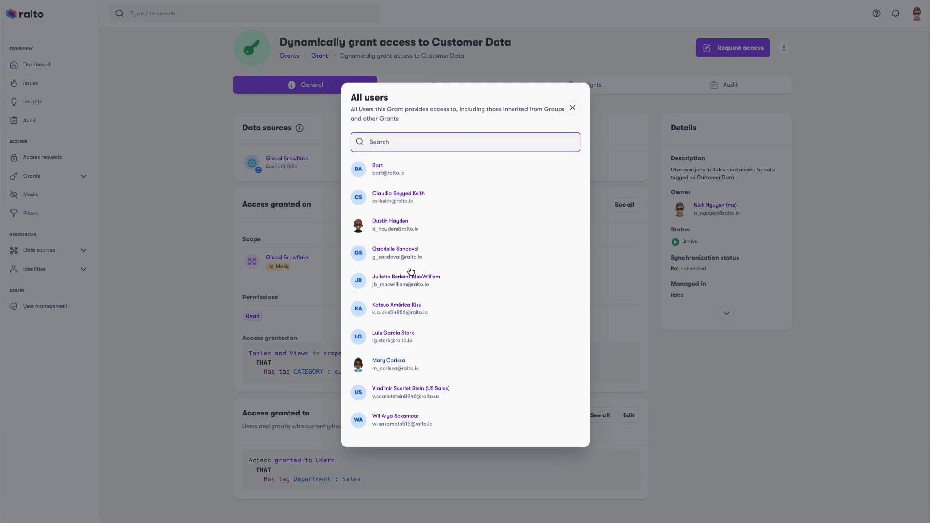
left_click(571, 109)
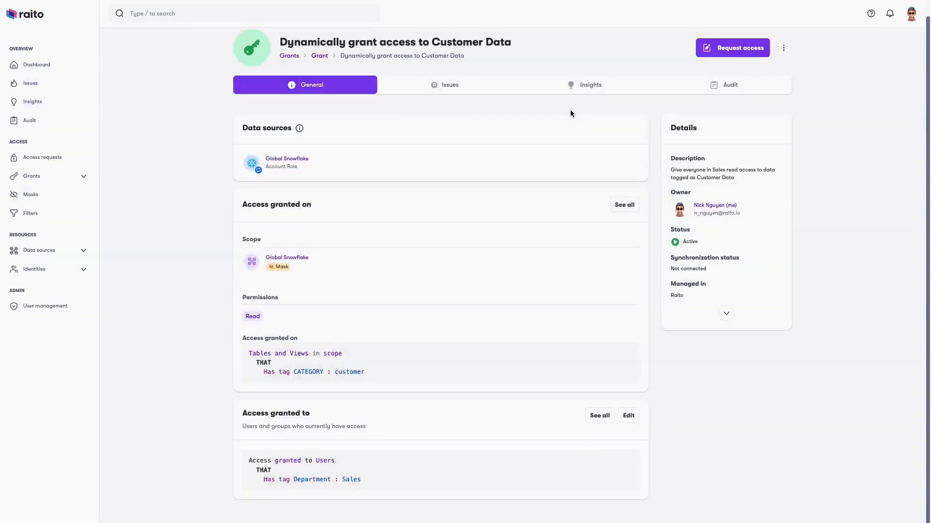
Open the grant for editing and review its scope, data object condition, data source and beneficiaries.
left_click(782, 48)
left_click(760, 69)
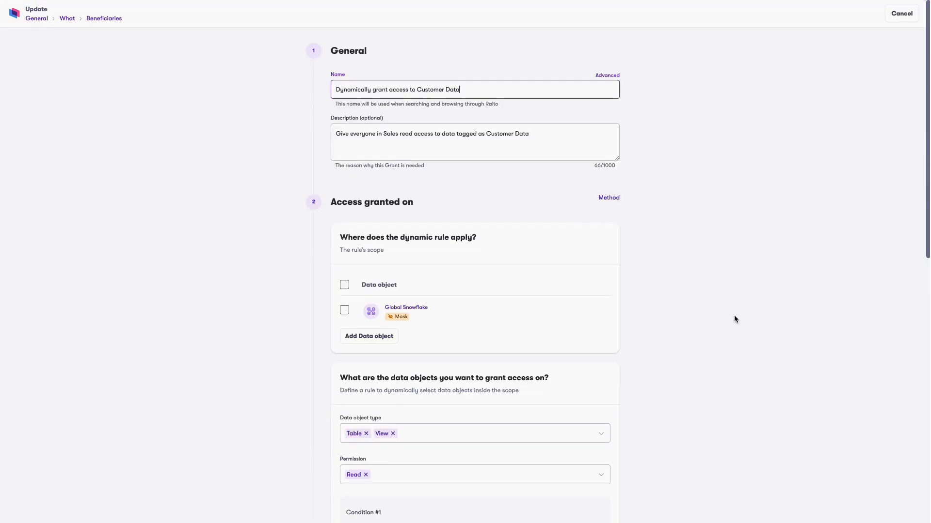
scroll(734, 399, "down", 3)
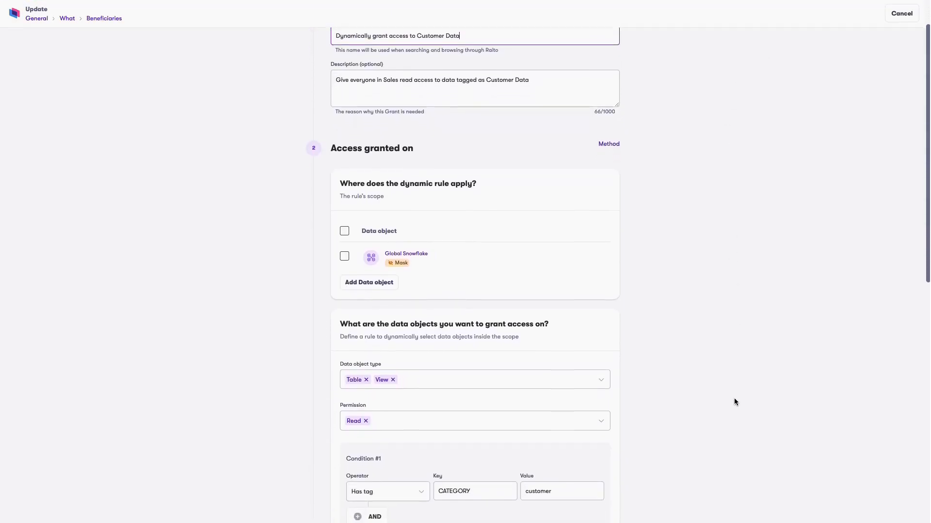
scroll(428, 328, "down", 2)
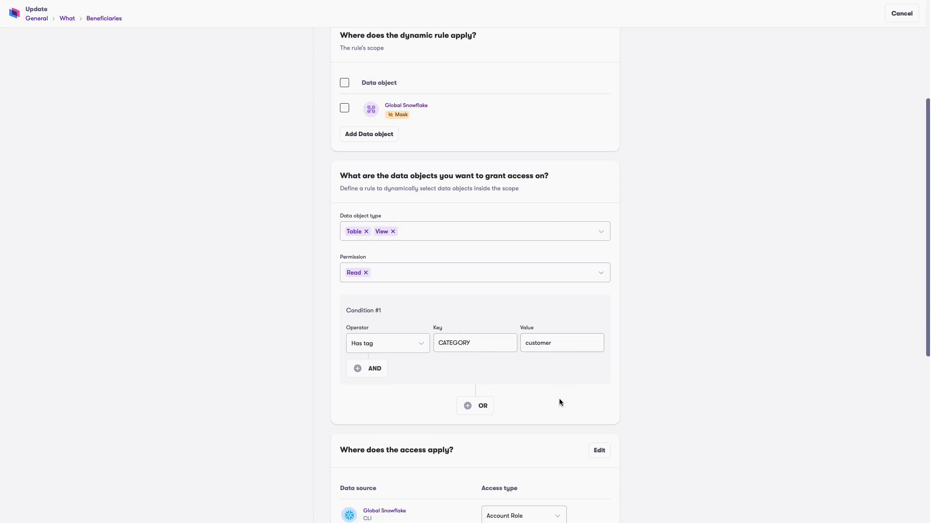
scroll(559, 400, "down", 3)
scroll(558, 400, "down", 5)
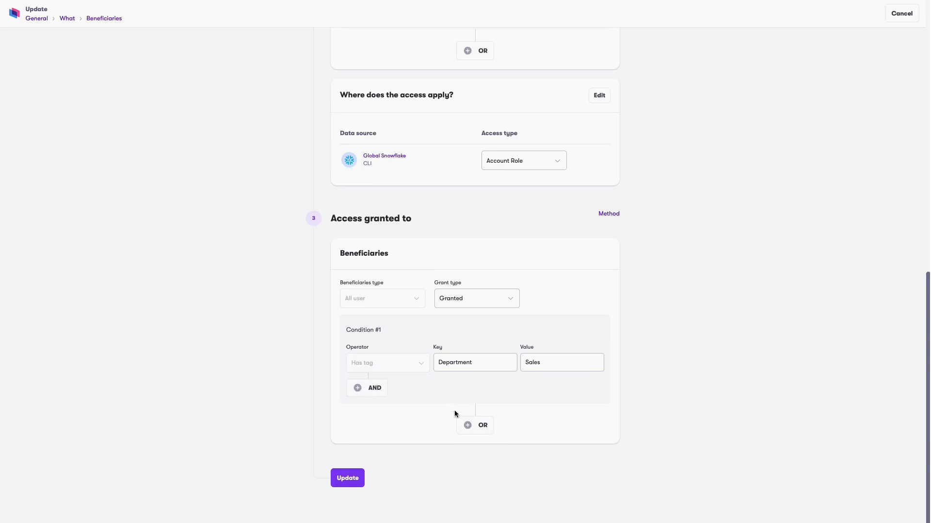
Add an AND condition for the tag OfficeLocation: EU to the grant's beneficiary rule and save the update.
left_click(373, 393)
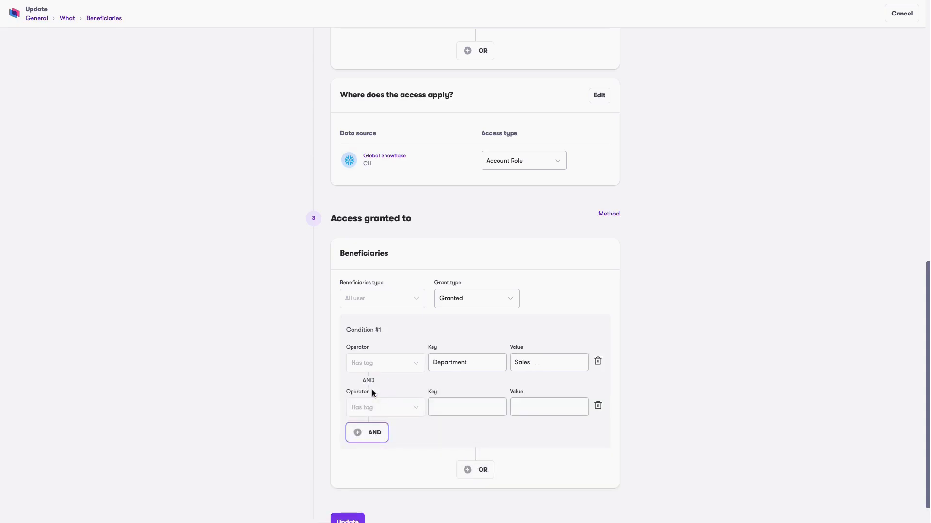
left_click(457, 403)
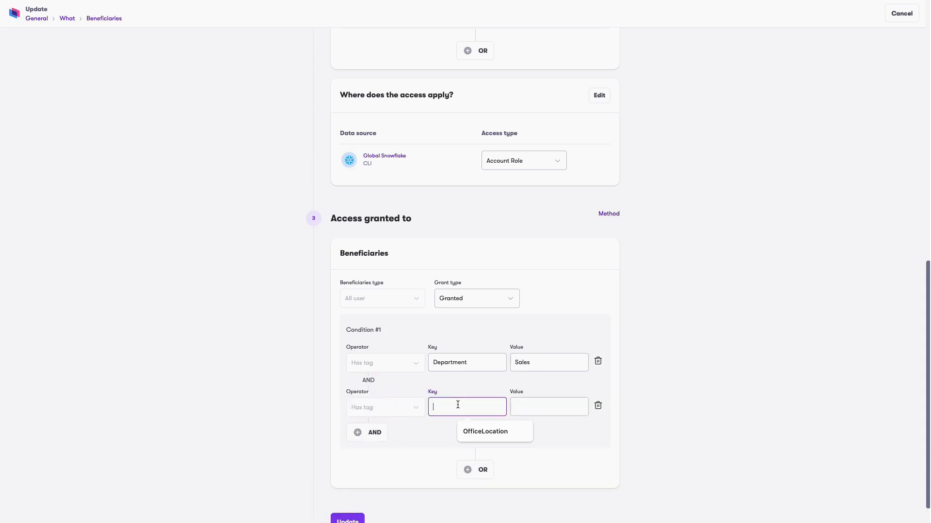
left_click(475, 433)
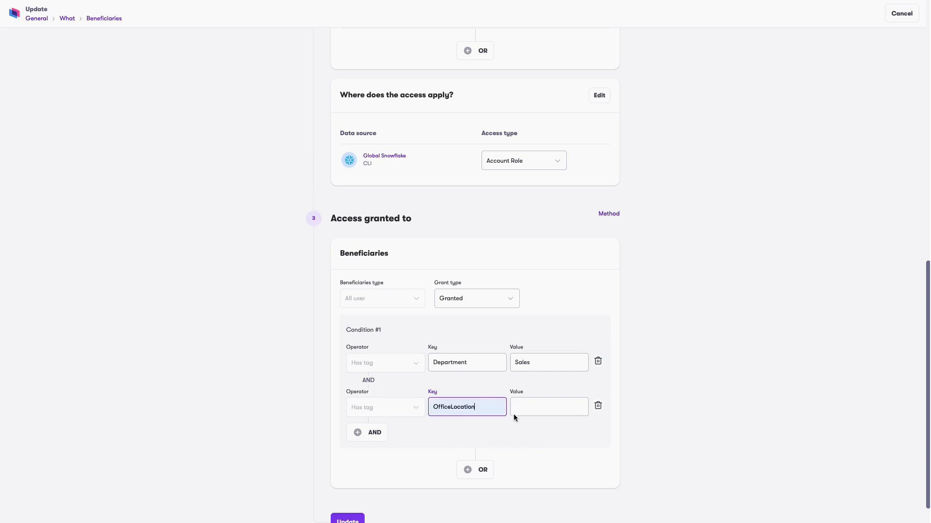
left_click(533, 408)
left_click(552, 431)
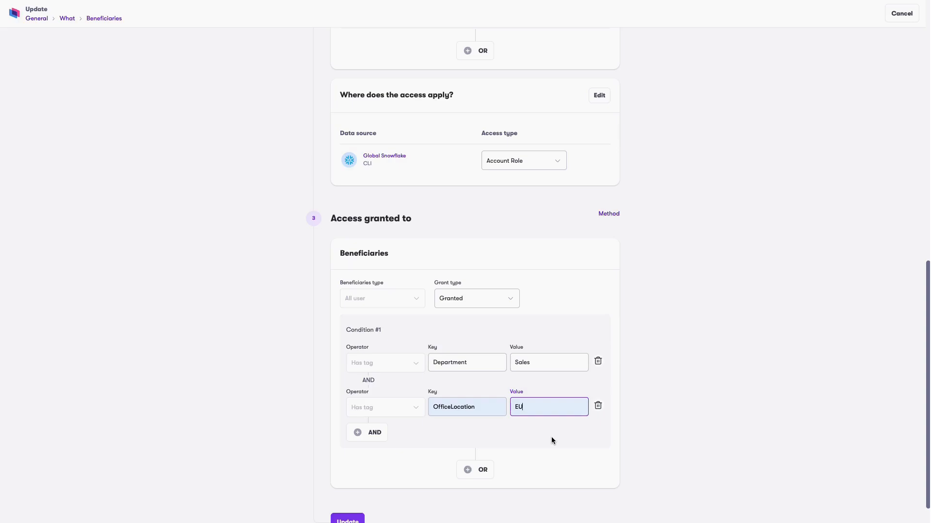
scroll(529, 444, "down", 1)
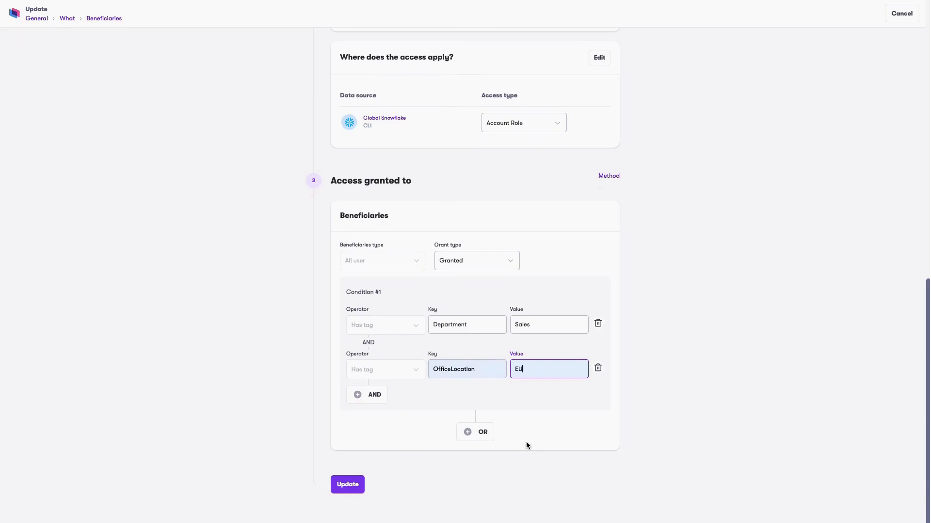
left_click(350, 486)
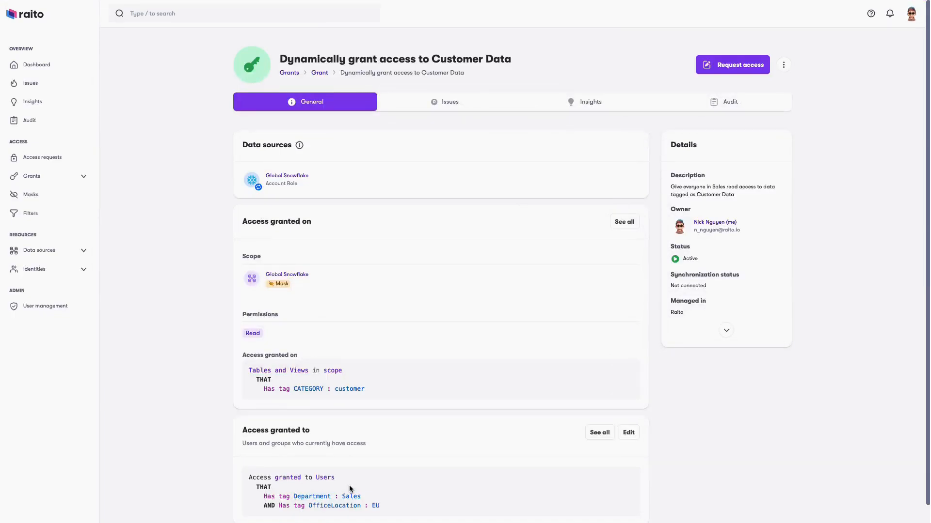
Review the full list of users who have access under the rule combining Department: Sales and OfficeLocation: EU.
scroll(350, 489, "down", 1)
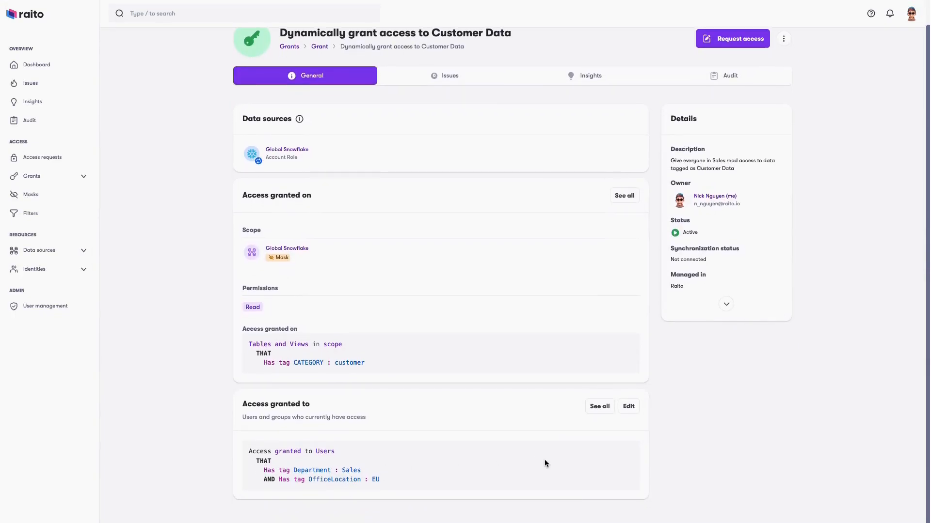
left_click(598, 407)
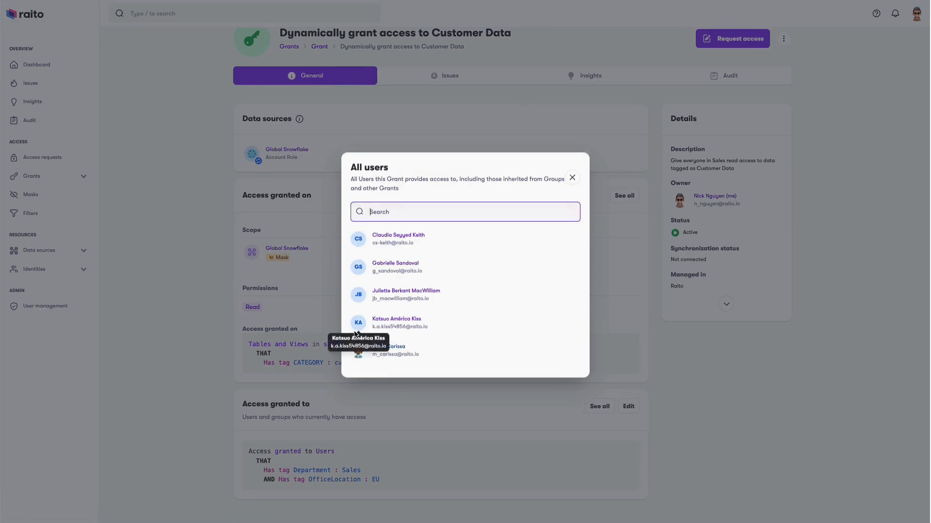
left_click(572, 178)
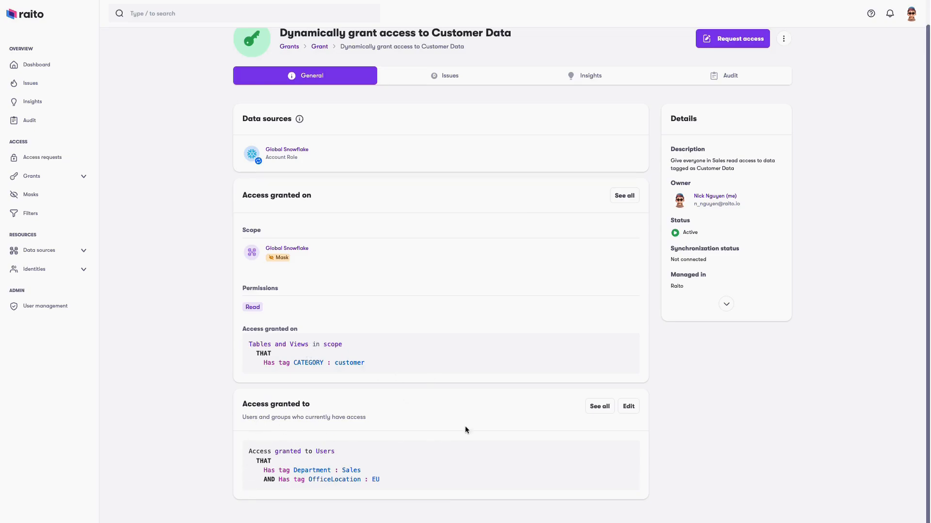
Reopen the grant's beneficiaries for editing and switch the method for granting access to a static list of groups.
left_click(629, 410)
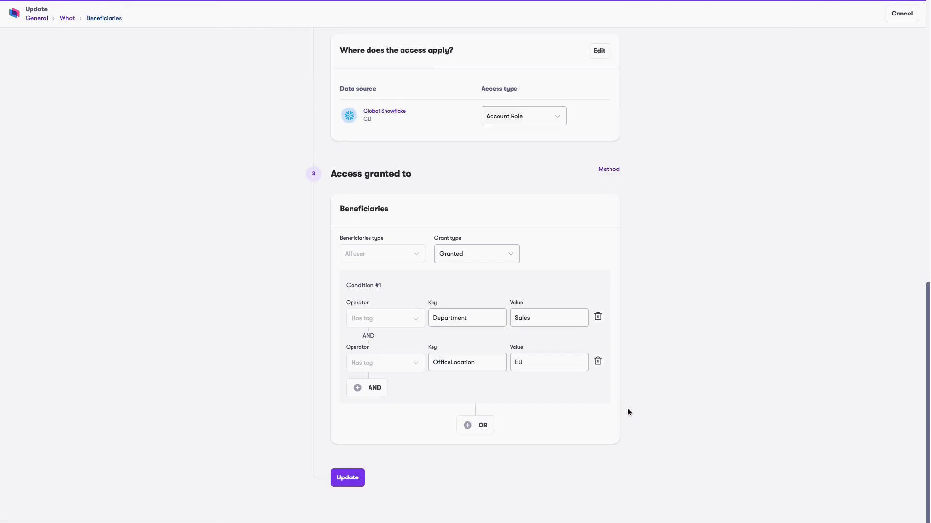
left_click(606, 169)
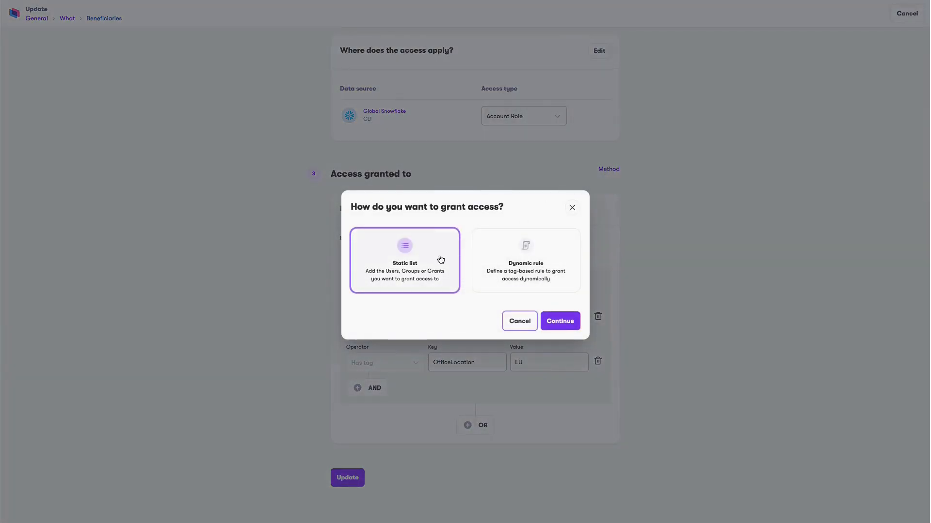
left_click(557, 324)
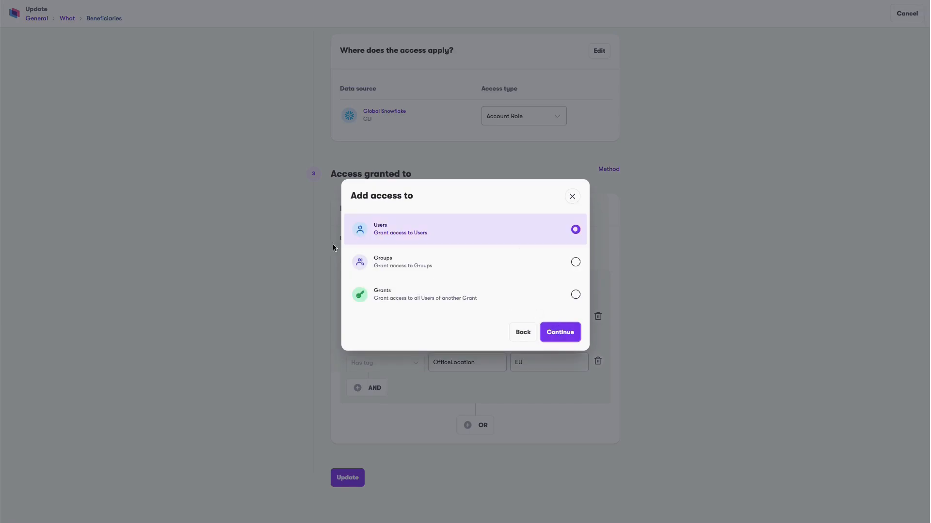
left_click(398, 265)
left_click(555, 334)
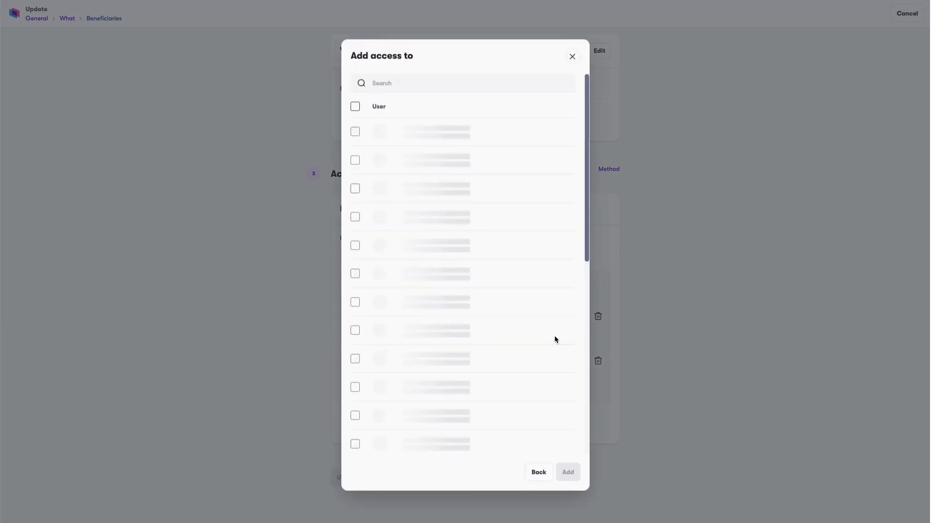
Search the groups for "Sales", add the SALES group as beneficiary with access type Granted, and save the grant.
left_click(398, 83)
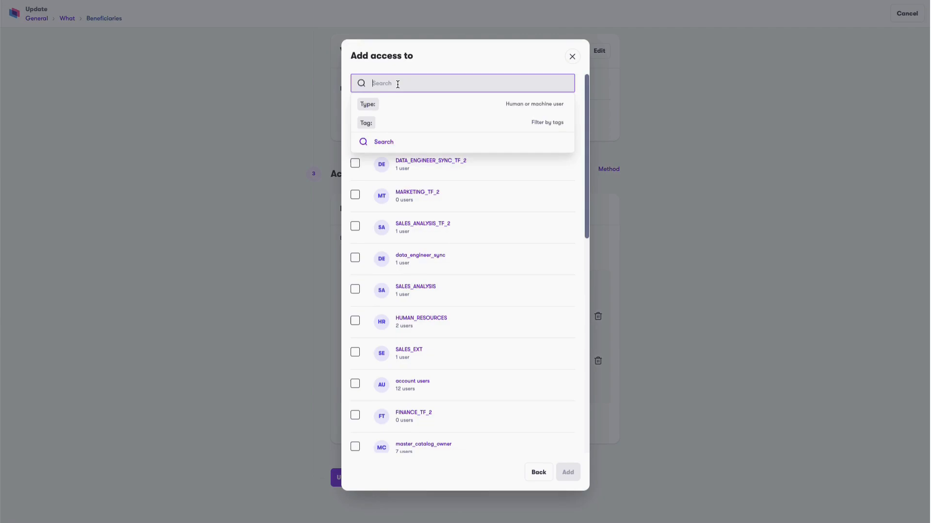
type("Sales")
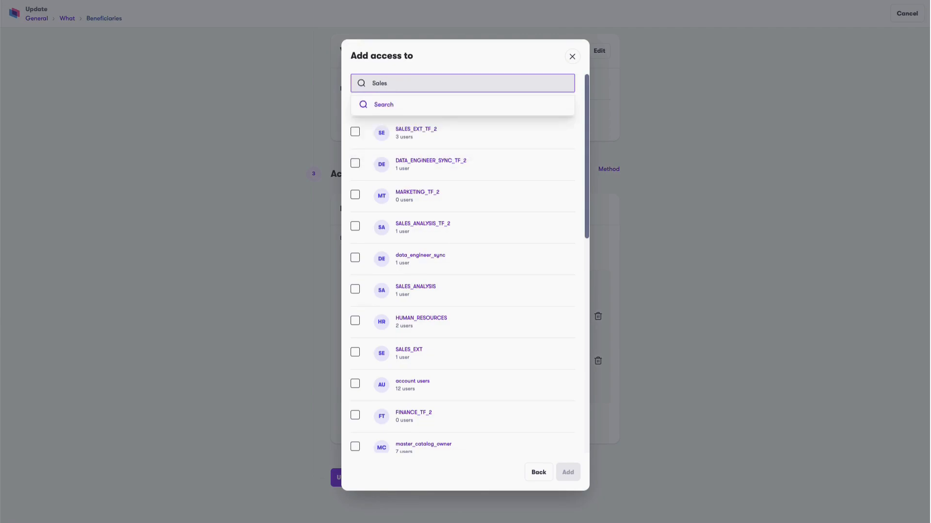
key("Return")
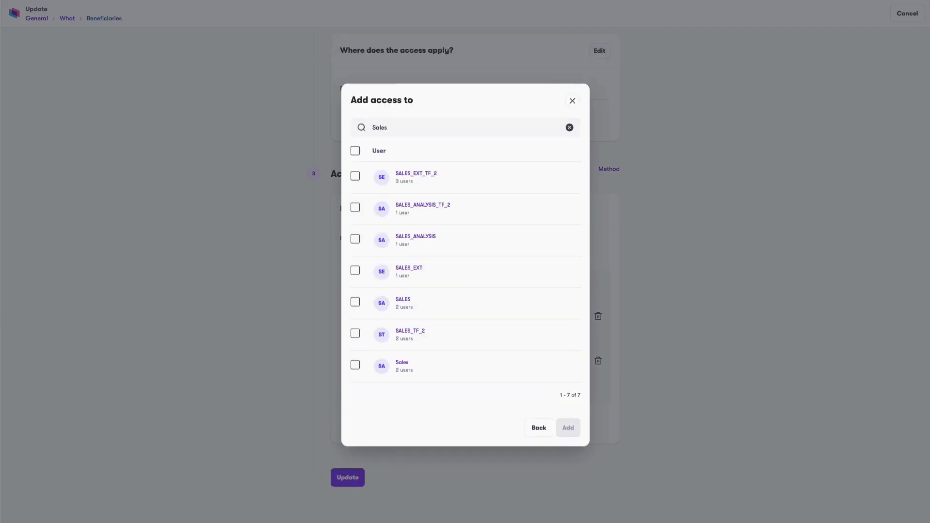
left_click(355, 303)
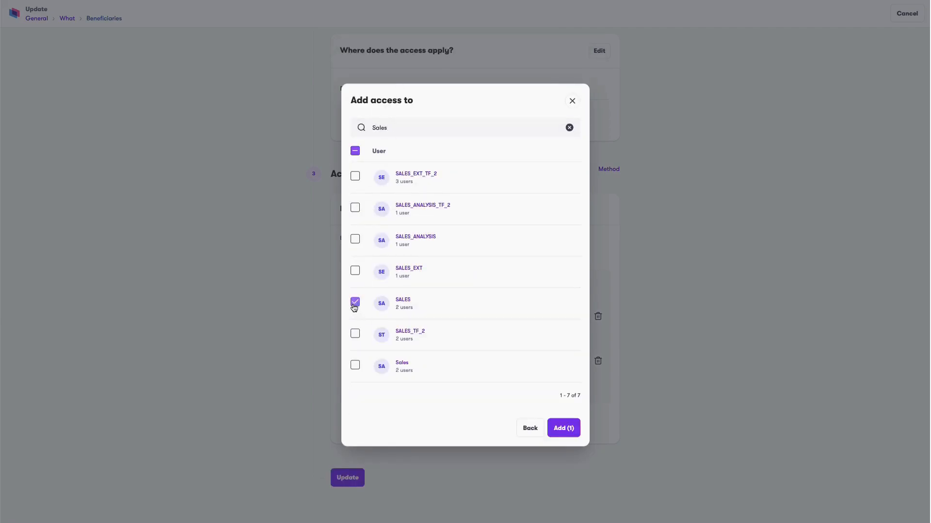
left_click(563, 429)
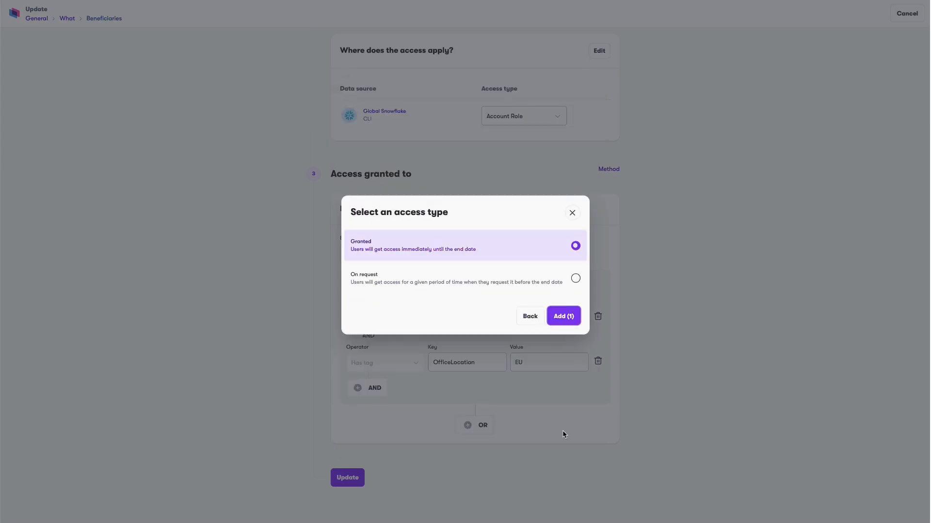
left_click(563, 316)
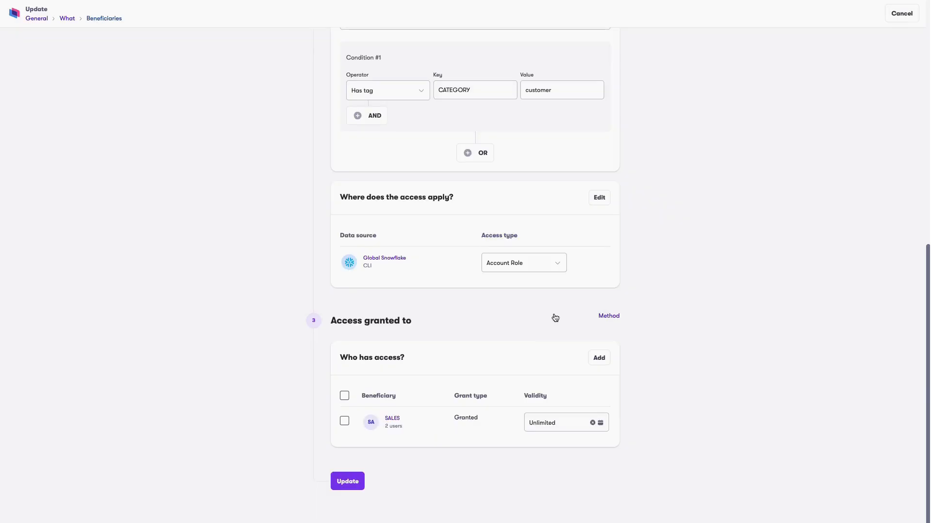
left_click(347, 481)
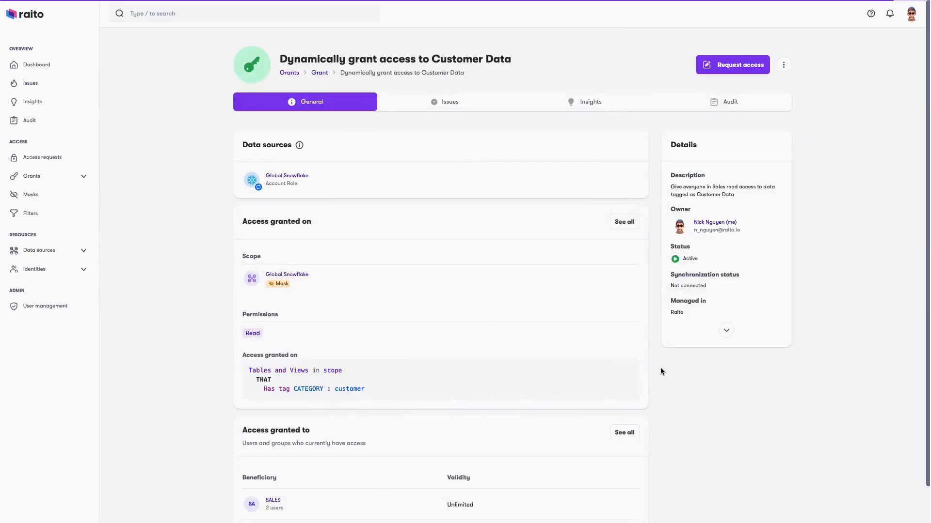
Examine the grant's static beneficiary list and review all users who get access through the SALES group.
scroll(660, 371, "down", 1)
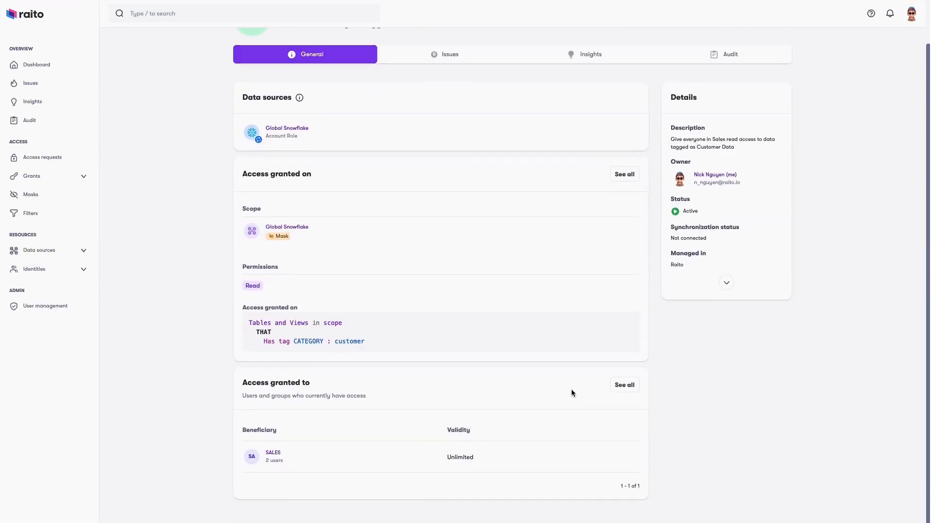
left_click(623, 386)
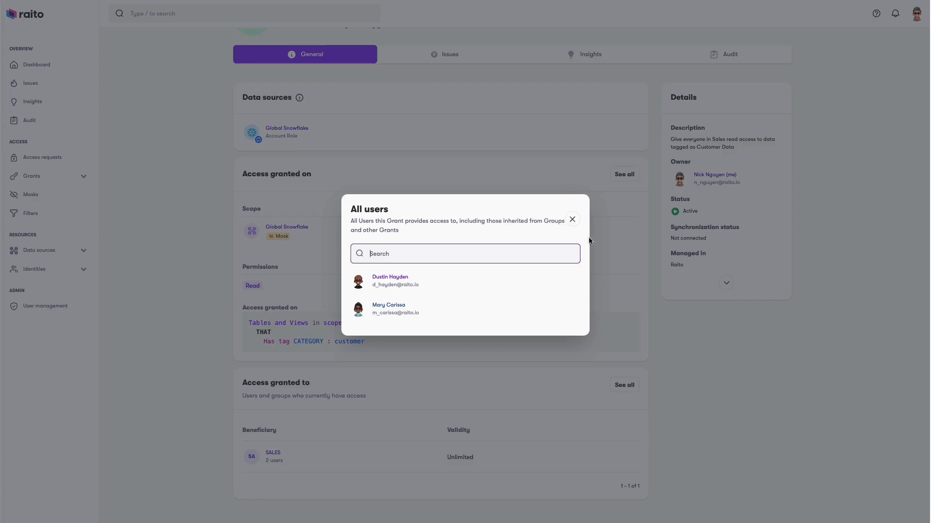
left_click(572, 219)
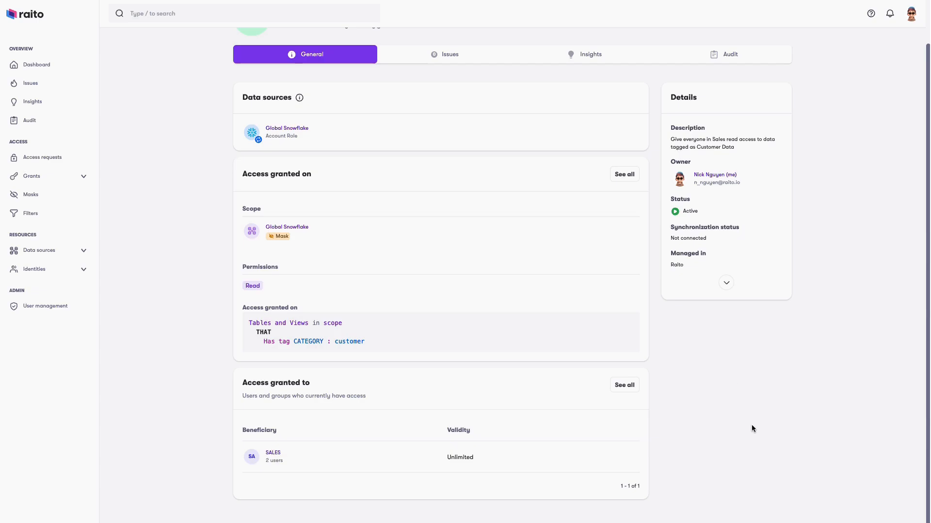
scroll(749, 424, "up", 2)
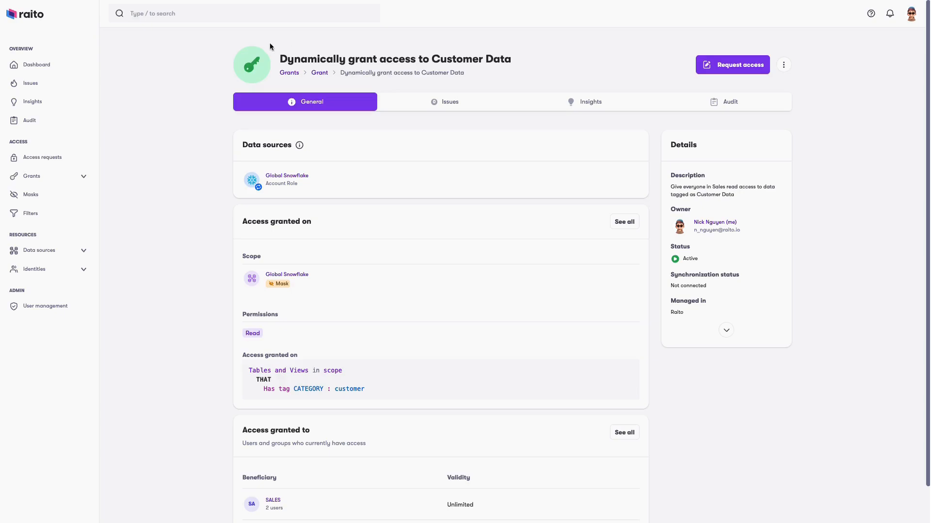
Open the mask "Dynamically mask PII" through the global search and examine its scope, tag rule, masking method and authorized users.
left_click(253, 12)
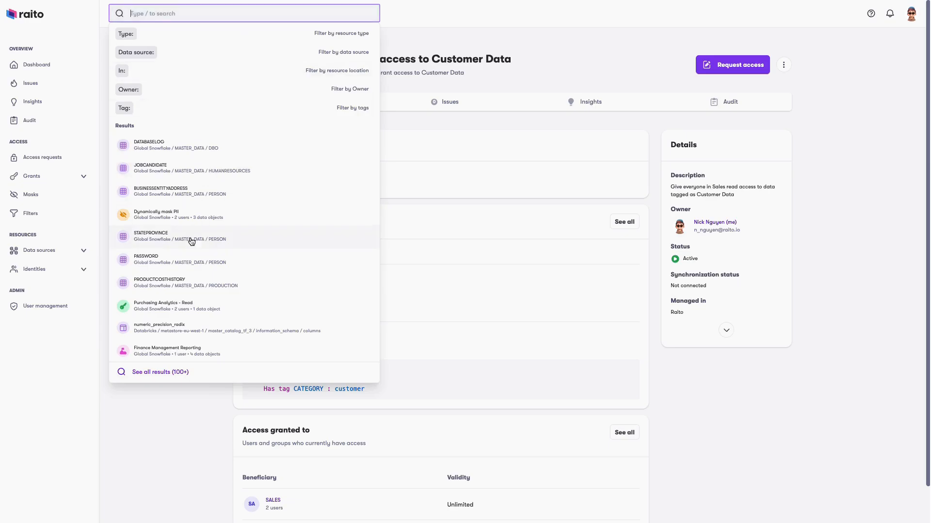
left_click(176, 215)
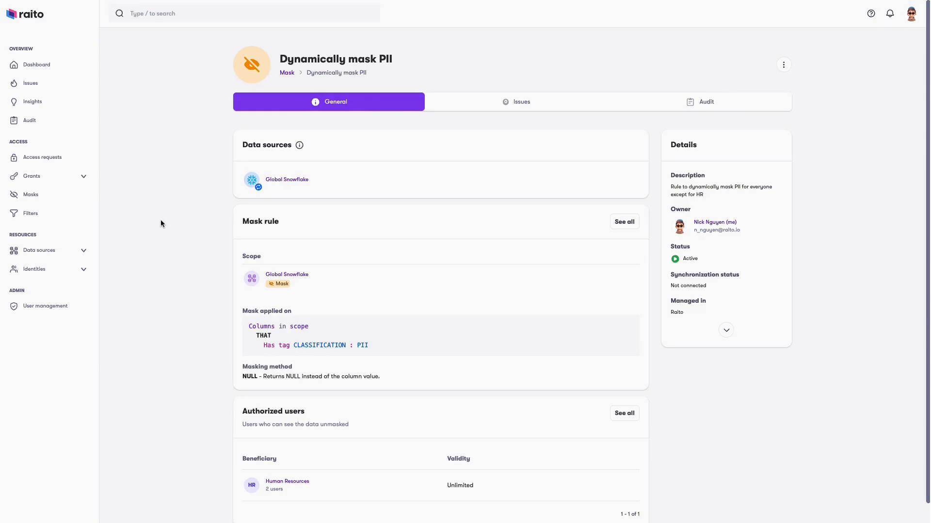
scroll(200, 316, "down", 1)
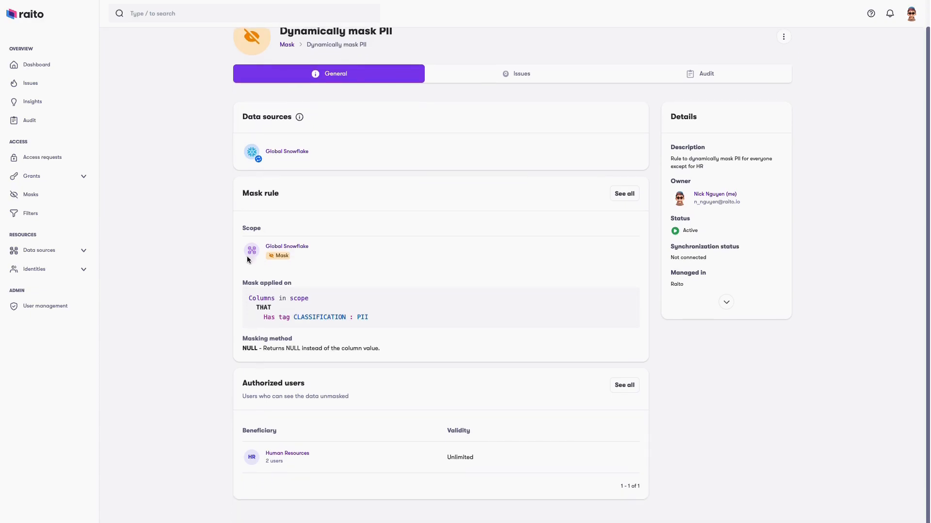
scroll(240, 256, "up", 1)
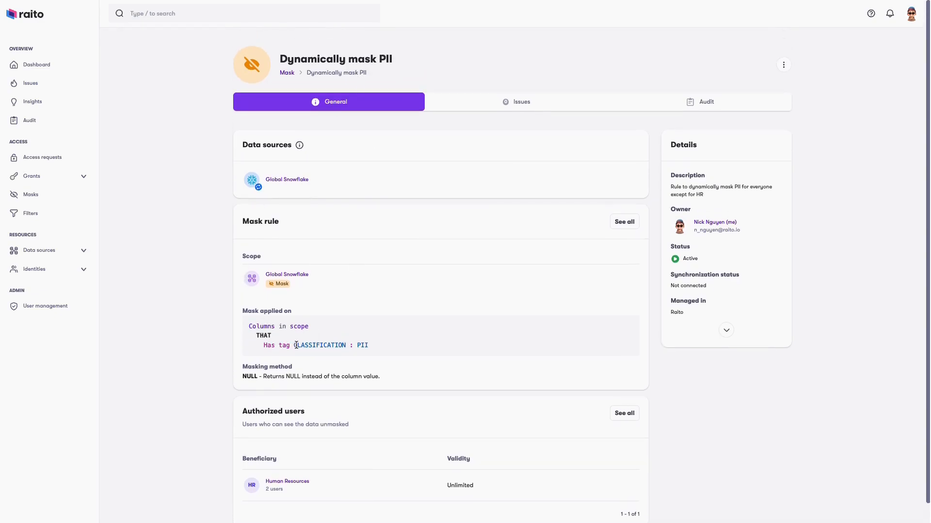
left_click_drag(294, 345, 377, 347)
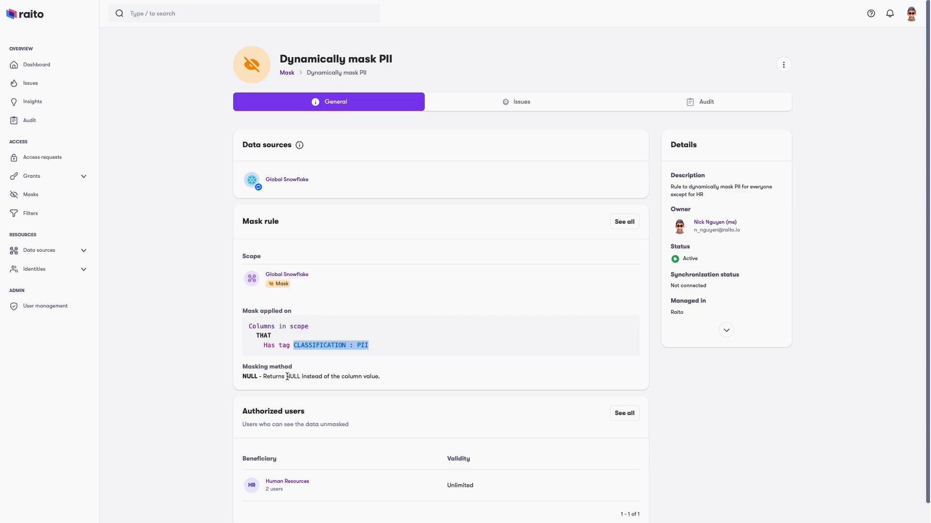
left_click_drag(286, 376, 300, 376)
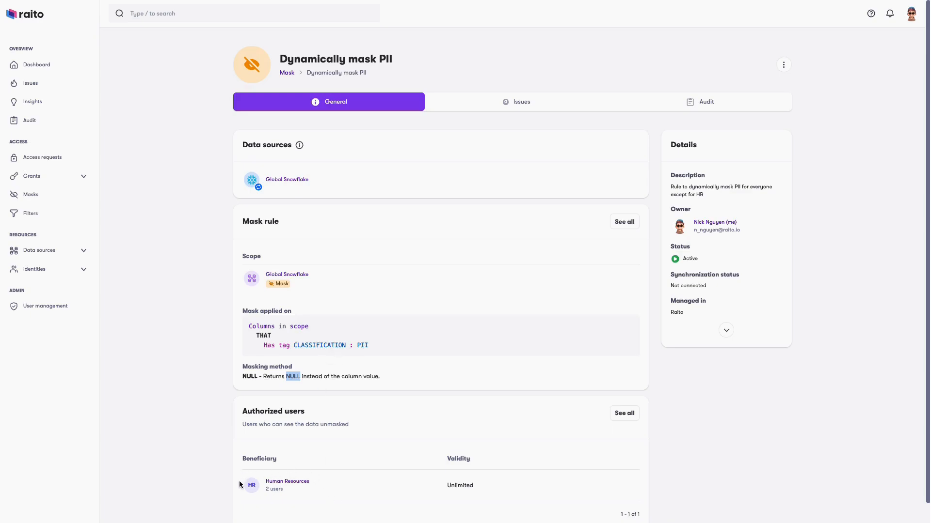
scroll(239, 484, "down", 1)
left_click(213, 441)
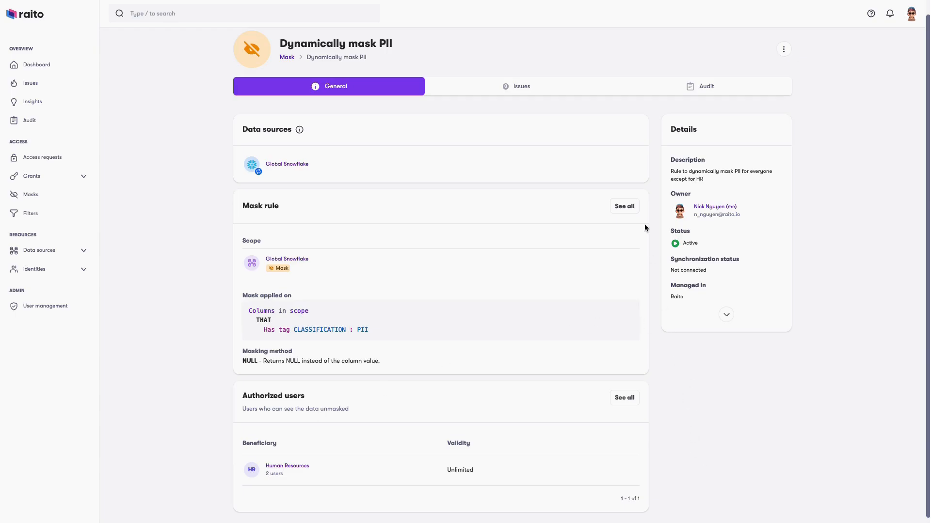
Review the mask's full list of masked columns and the full list of users authorized to see the data unmasked.
left_click(624, 207)
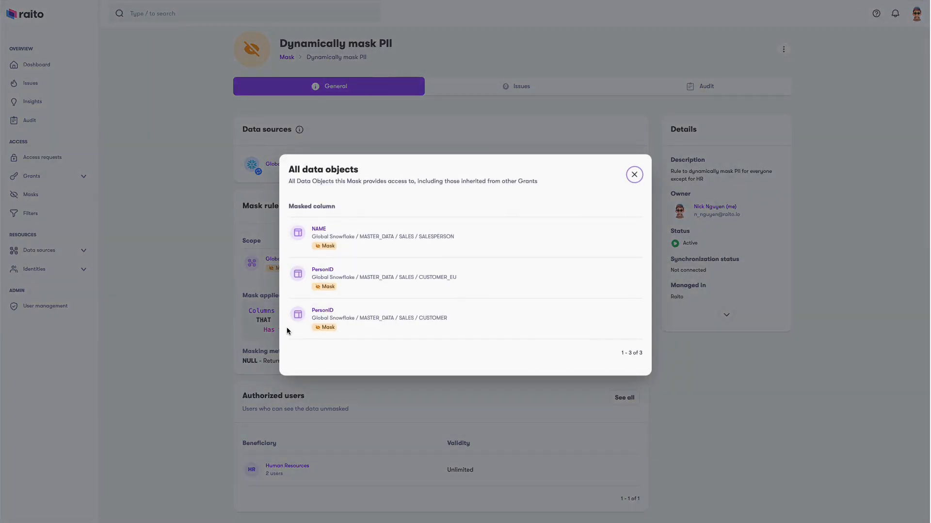
left_click(634, 175)
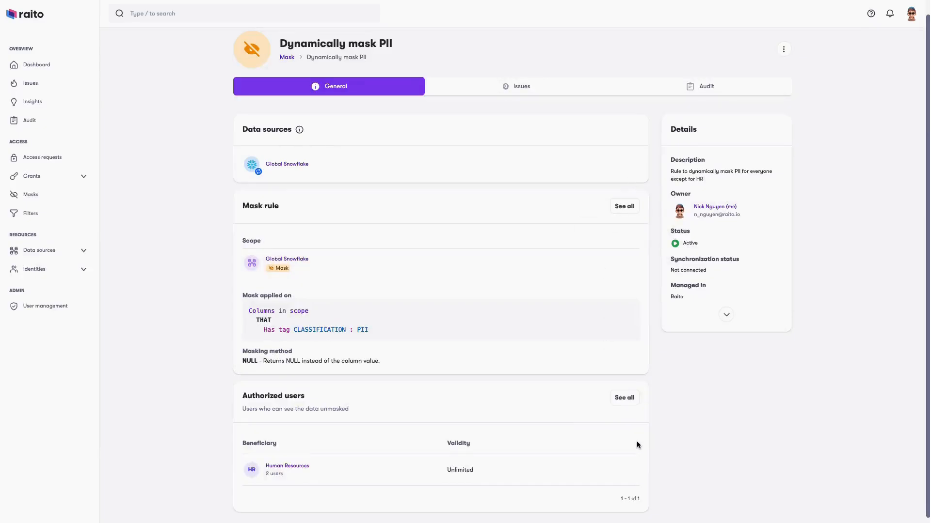
scroll(638, 443, "down", 1)
left_click(627, 386)
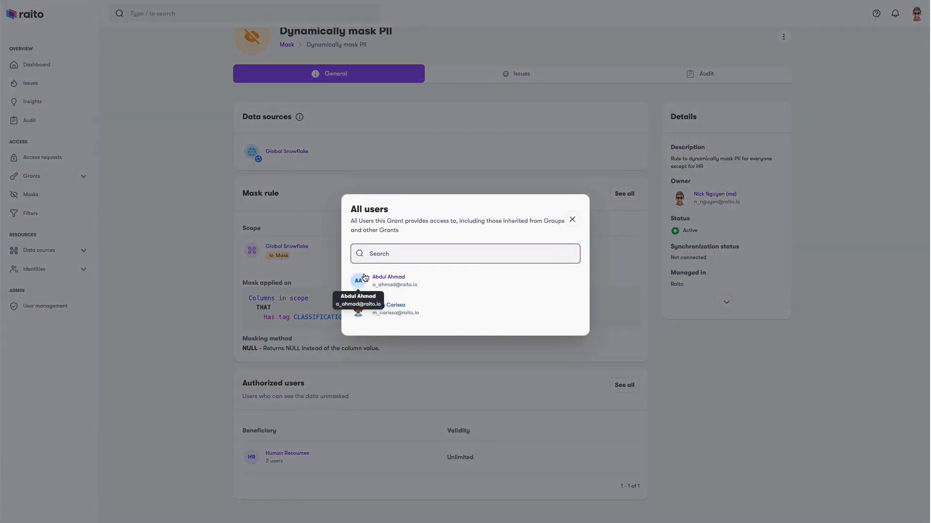
left_click(572, 220)
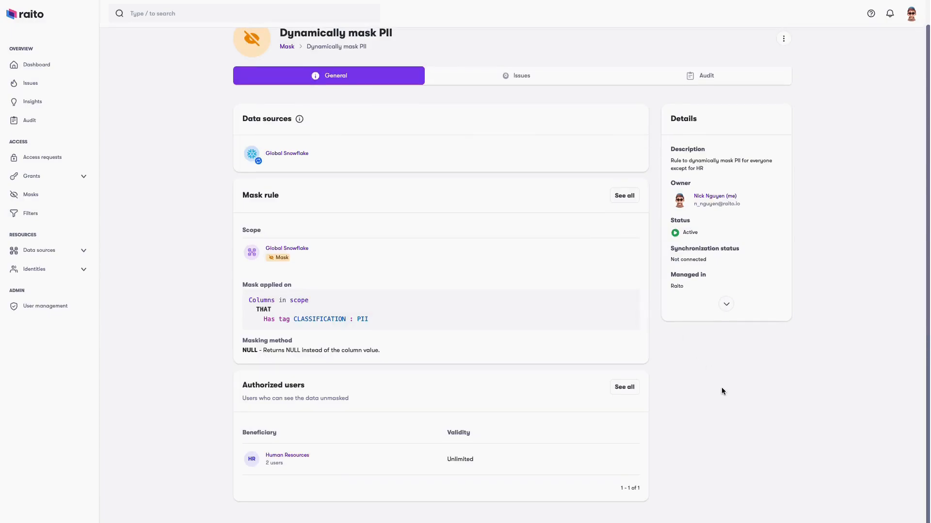
scroll(721, 387, "up", 1)
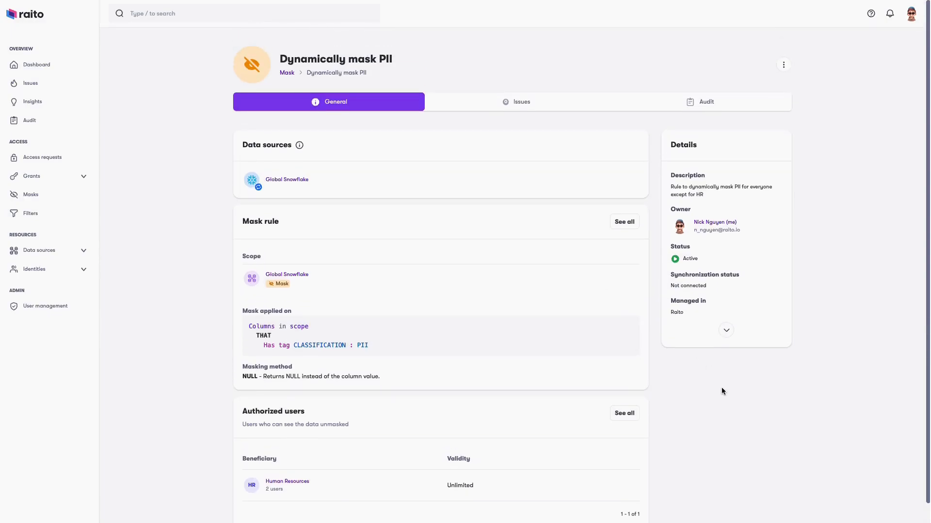